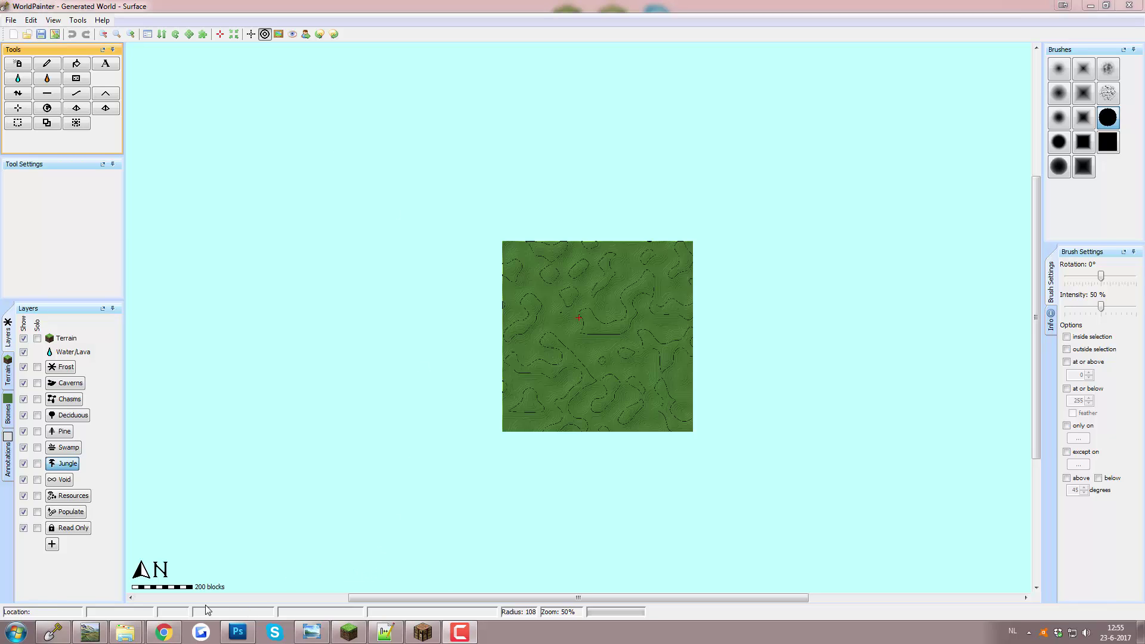
Leave the ColorToTerrain Explorer folder and bring WorldPainter forward with its Terrain palette showing
mouse_move(125, 631)
click(209, 574)
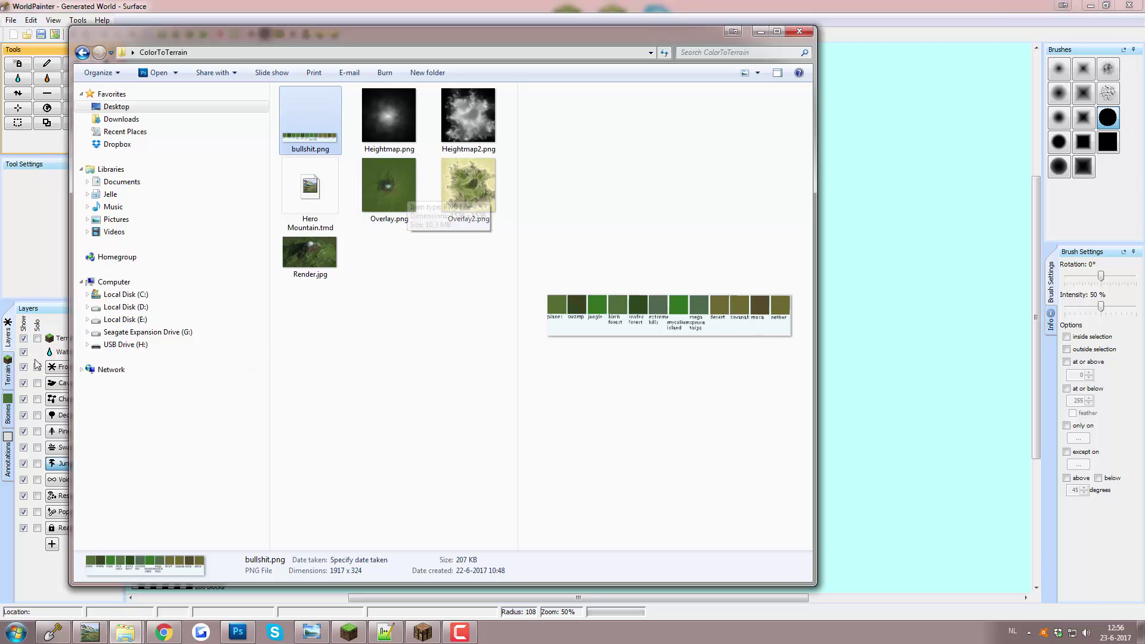
click(9, 374)
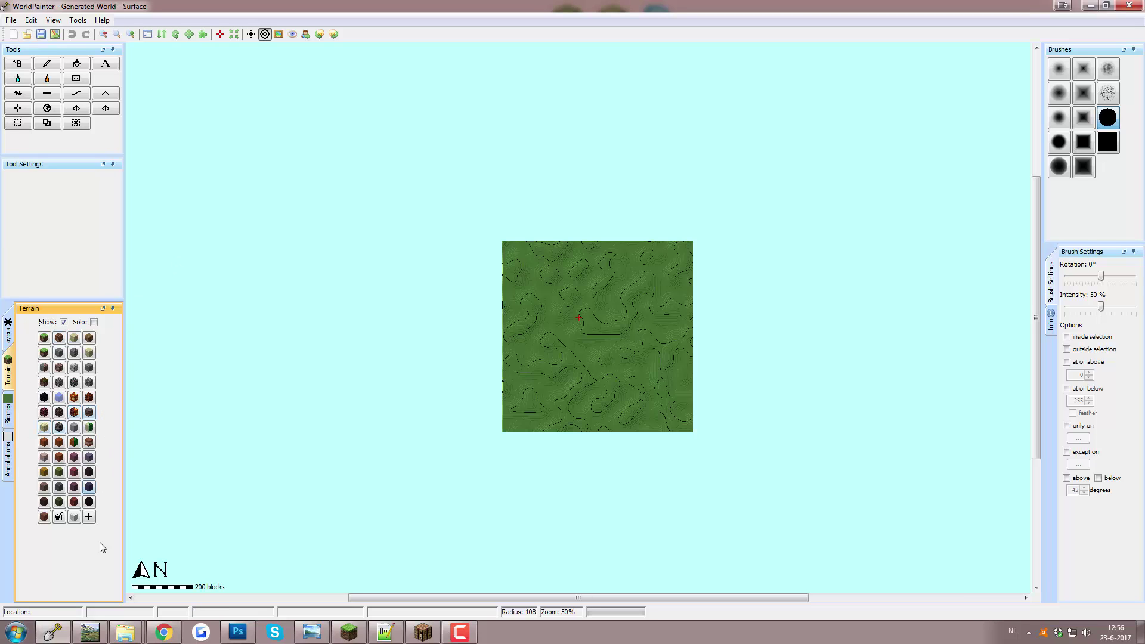
Switch to the Hero Mountain project and move the 3D preview right, orbiting the mountain
click(97, 640)
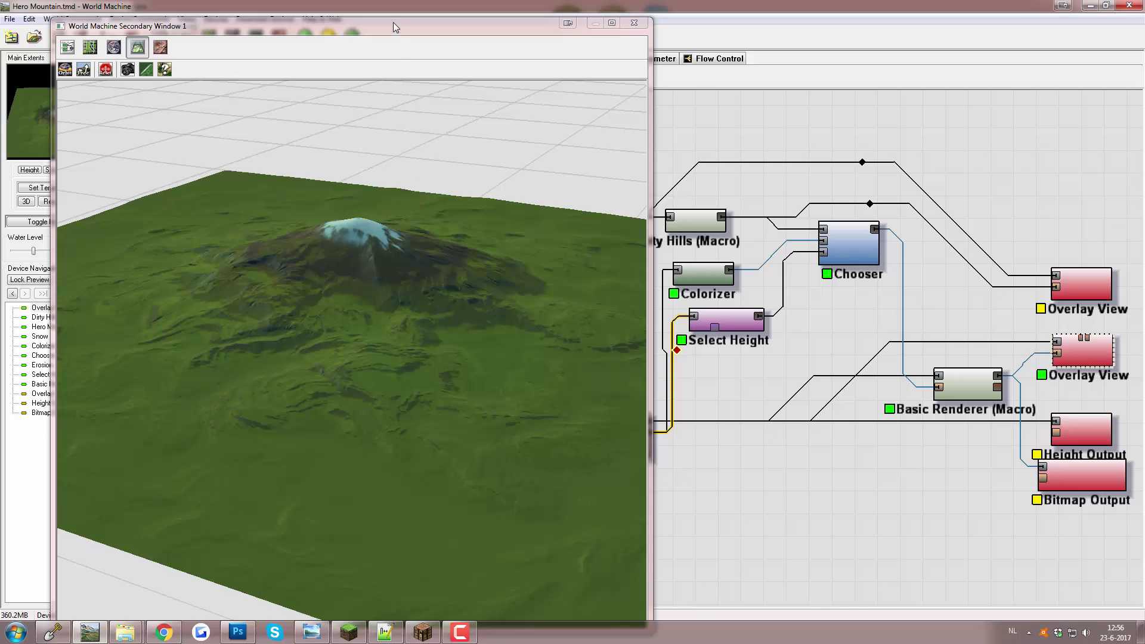
drag(370, 29, 815, 43)
drag(739, 312, 654, 251)
drag(761, 515, 761, 451)
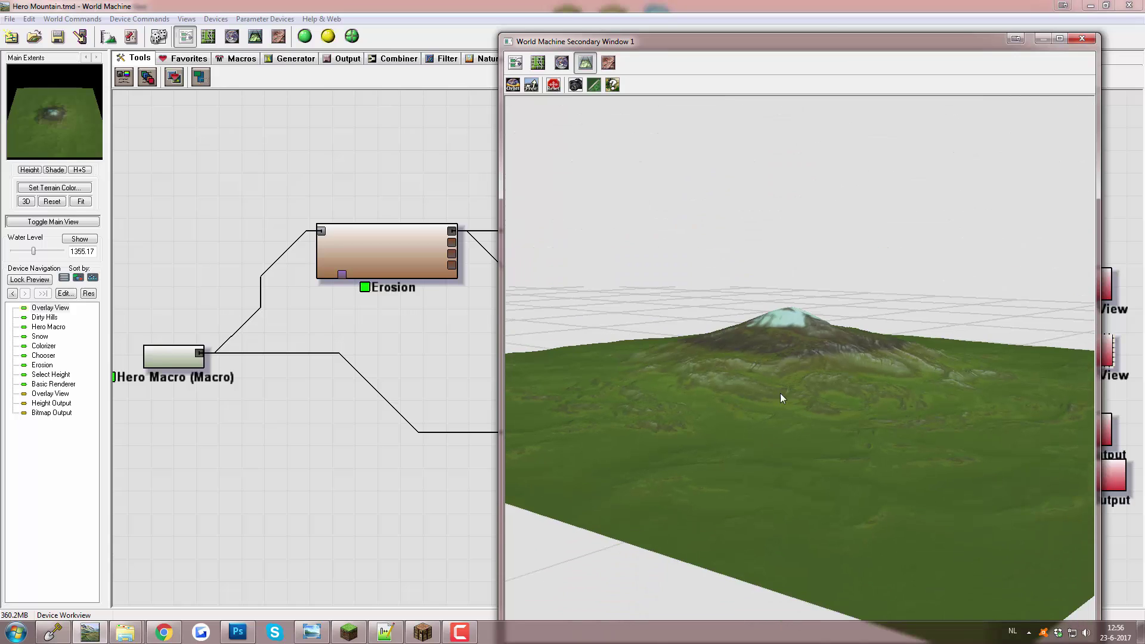
drag(784, 327, 853, 374)
drag(835, 297, 743, 314)
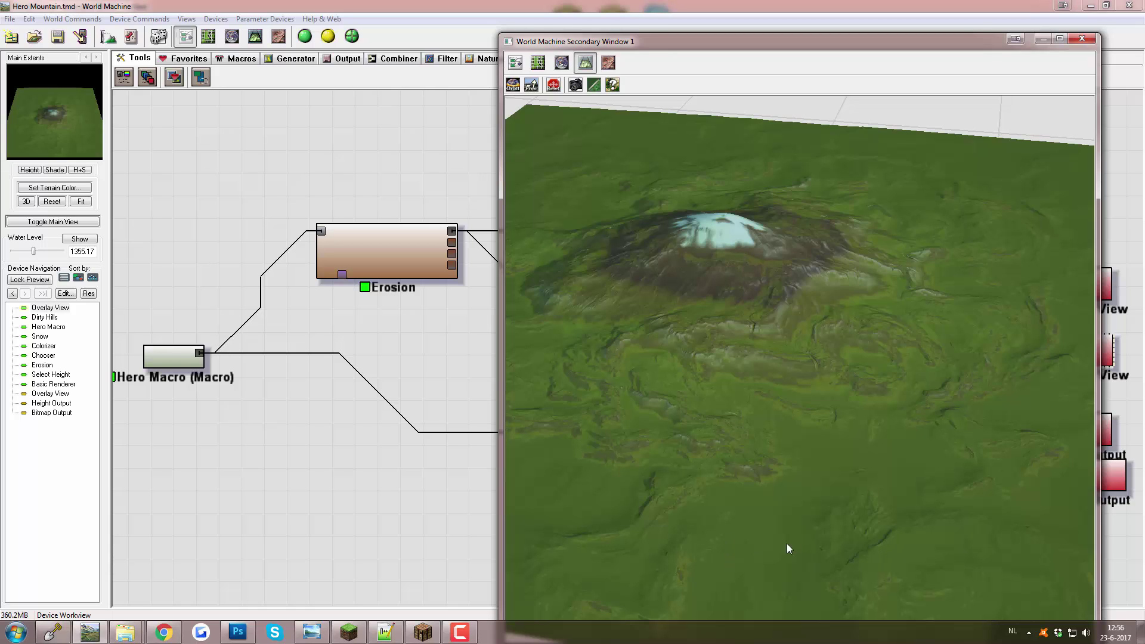
Rotate and zoom the 3D preview to a side view of the snowy peak
drag(794, 543, 833, 500)
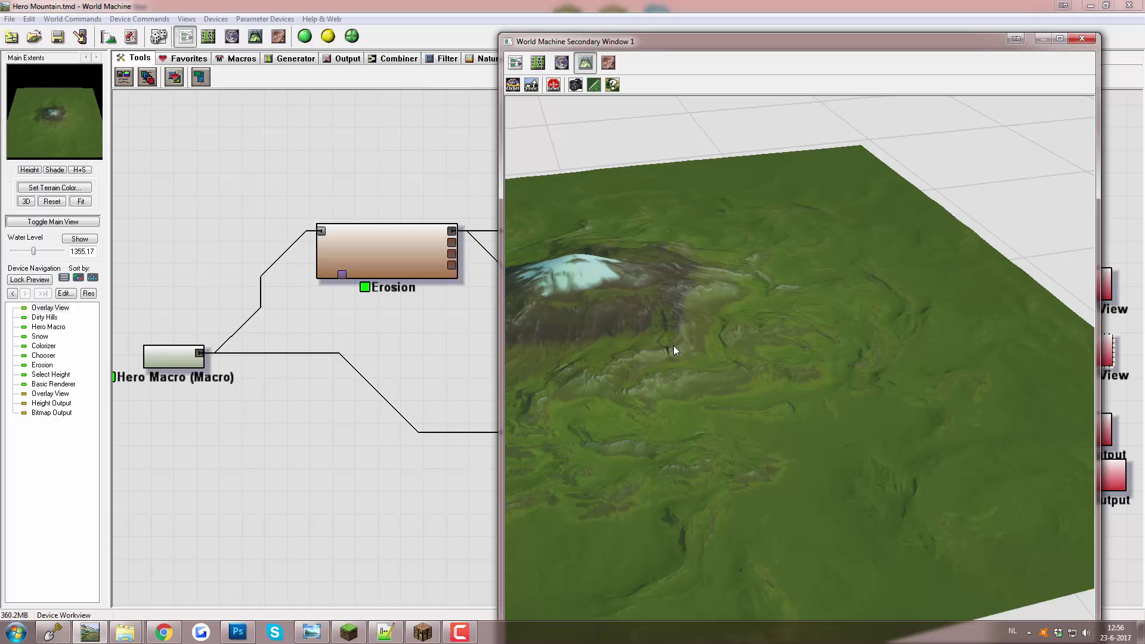
drag(658, 367, 744, 421)
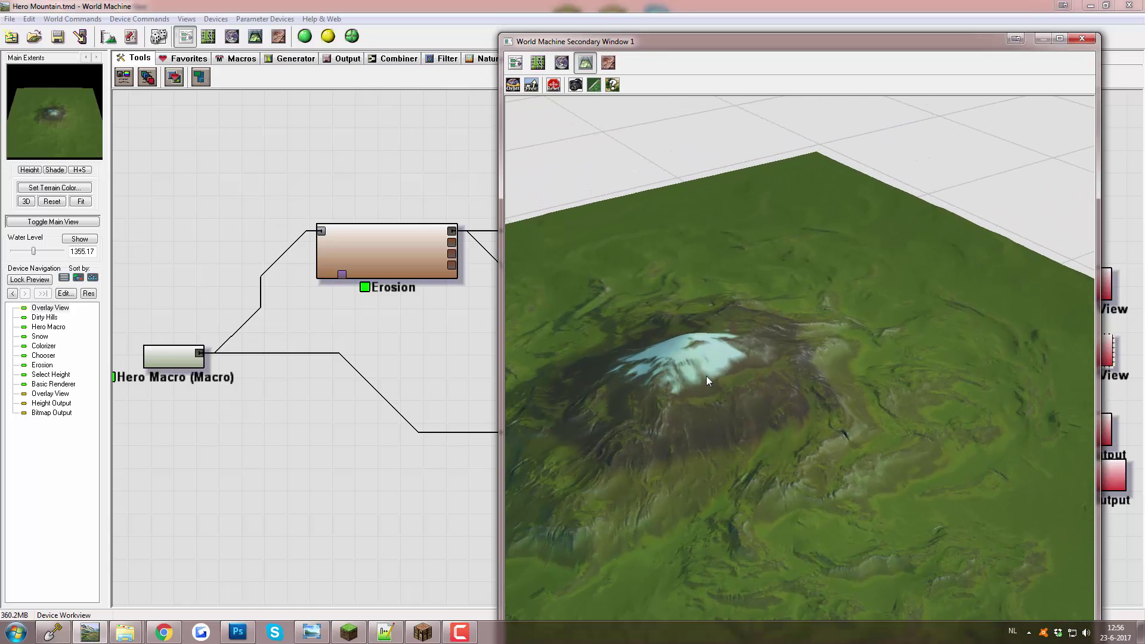
drag(699, 372, 626, 372)
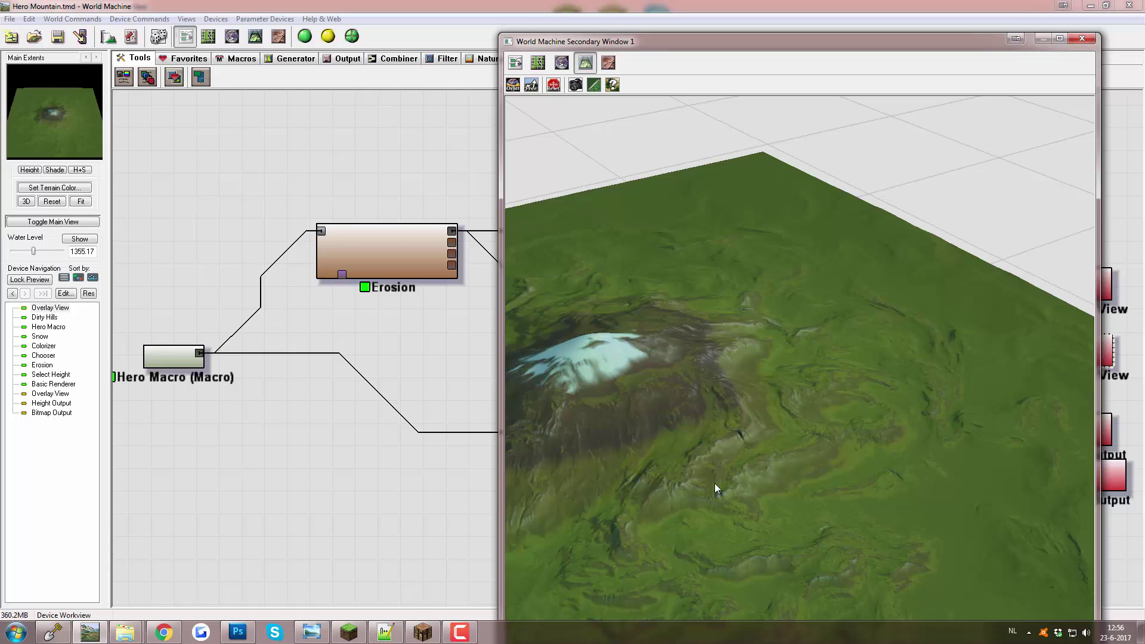
drag(663, 506, 668, 441)
drag(895, 413, 767, 398)
scroll(810, 417, up, 6)
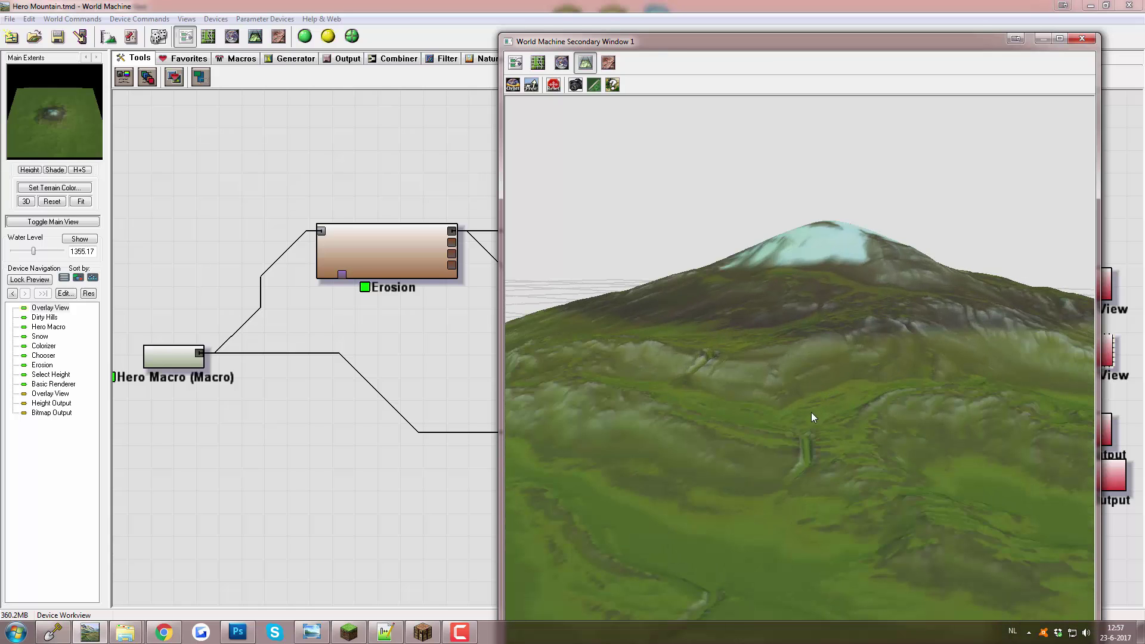
drag(753, 443, 706, 365)
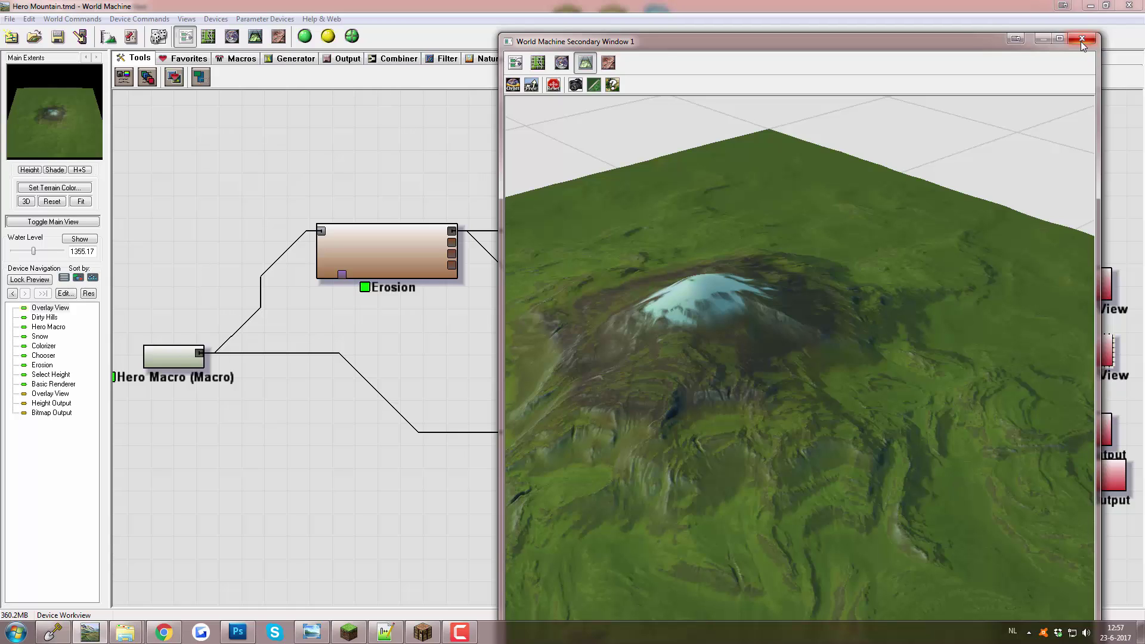
Import Heightmap.png as a new WorldPainter world with Minecraft water level 0
click(436, 180)
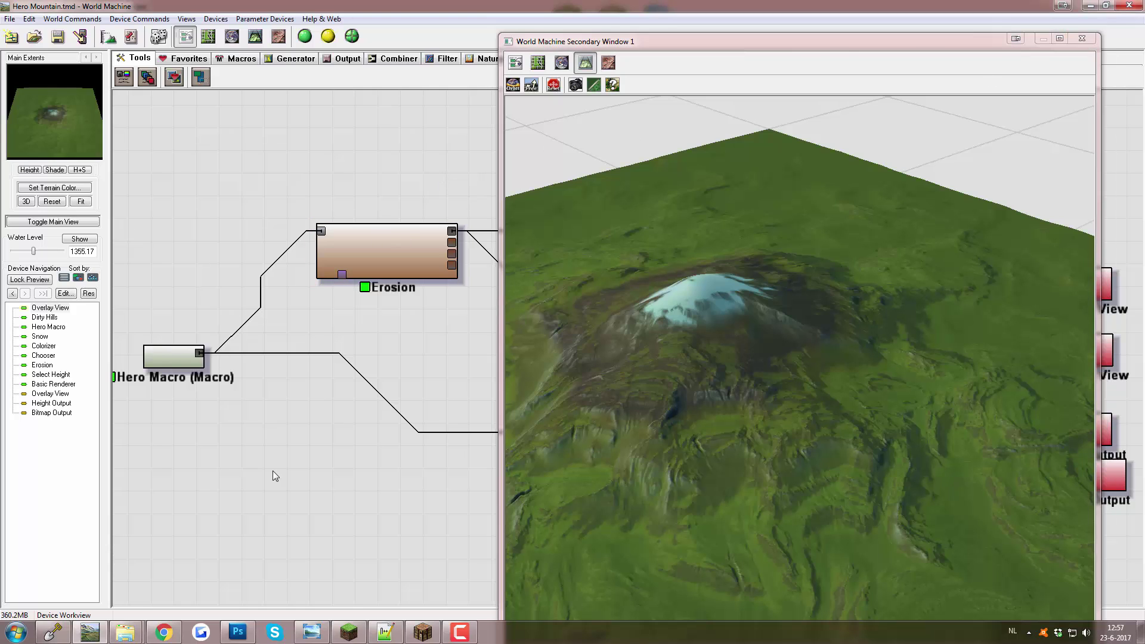
click(53, 632)
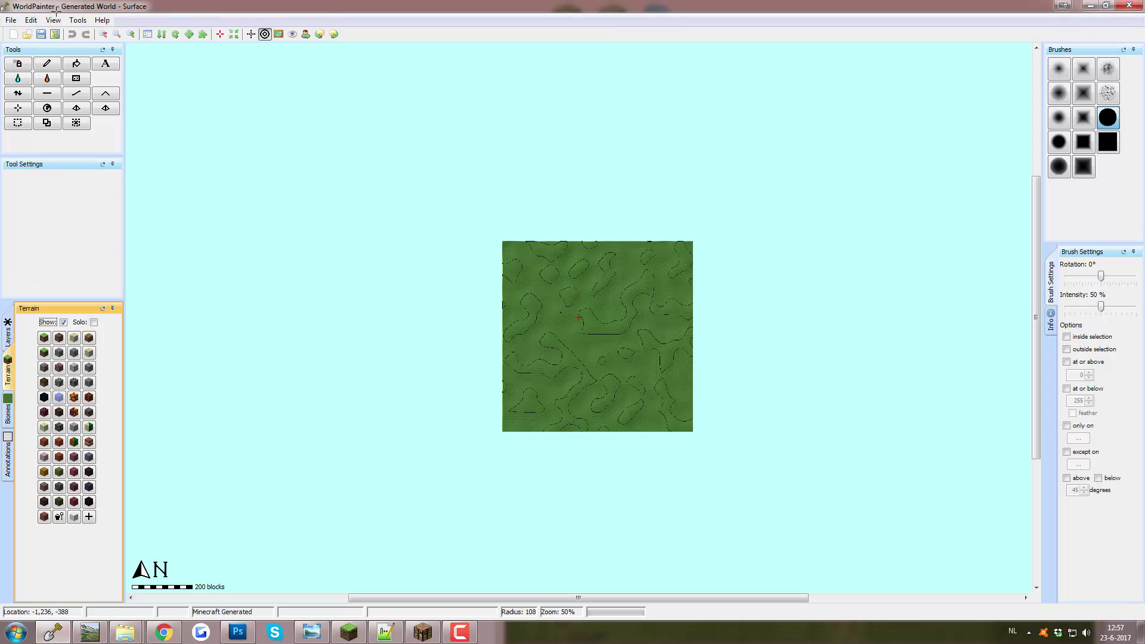
click(11, 19)
mouse_move(83, 73)
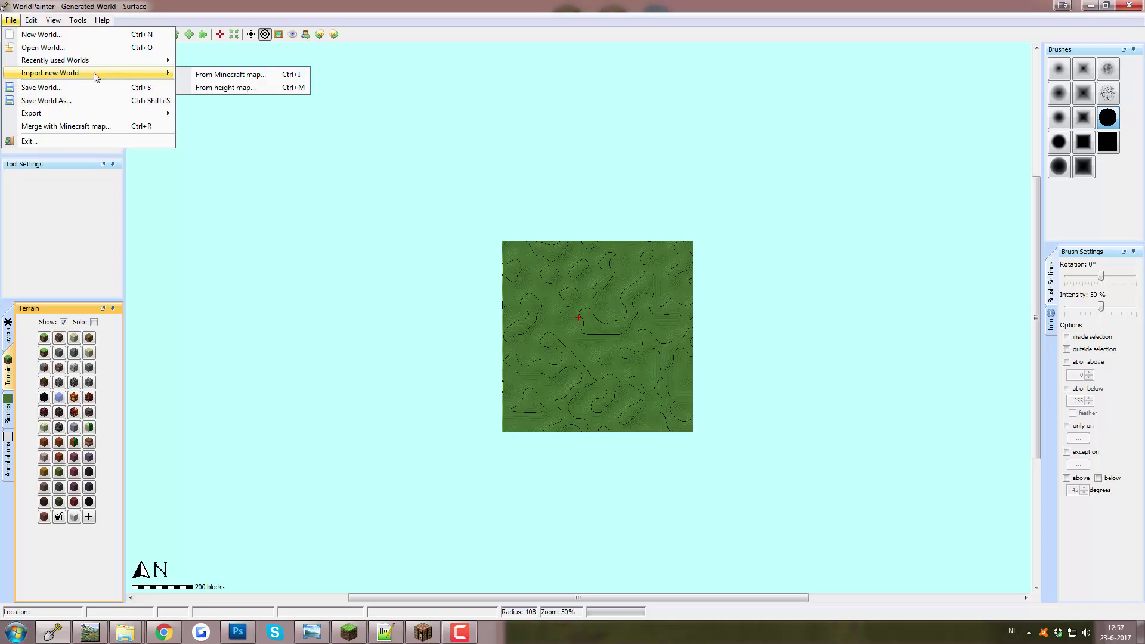
click(208, 86)
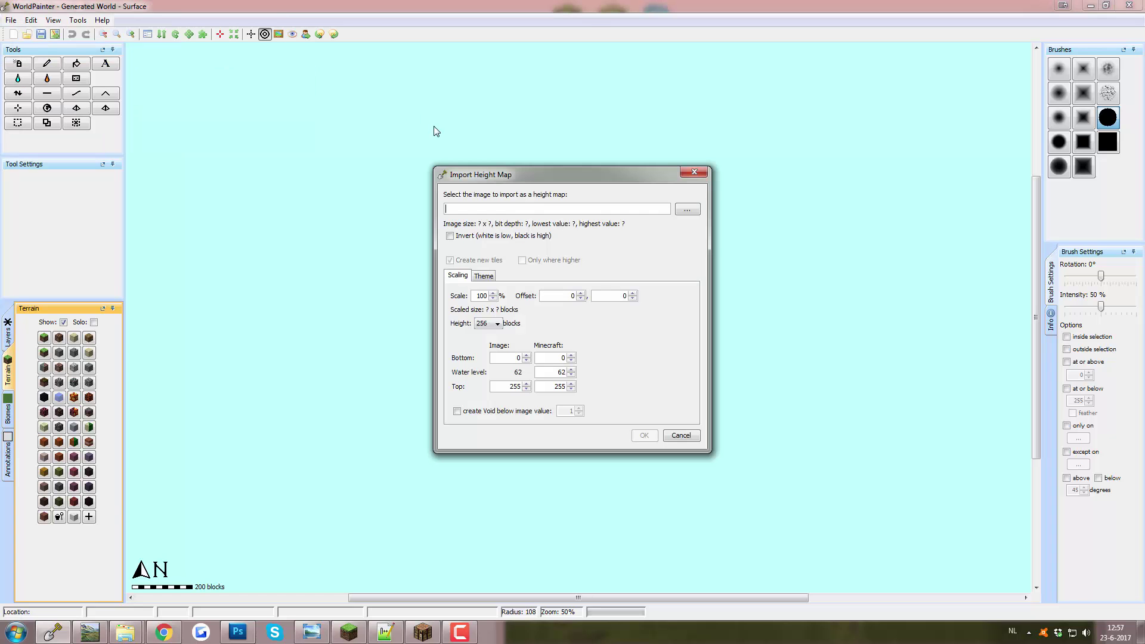
click(688, 210)
click(477, 238)
click(735, 407)
click(559, 372)
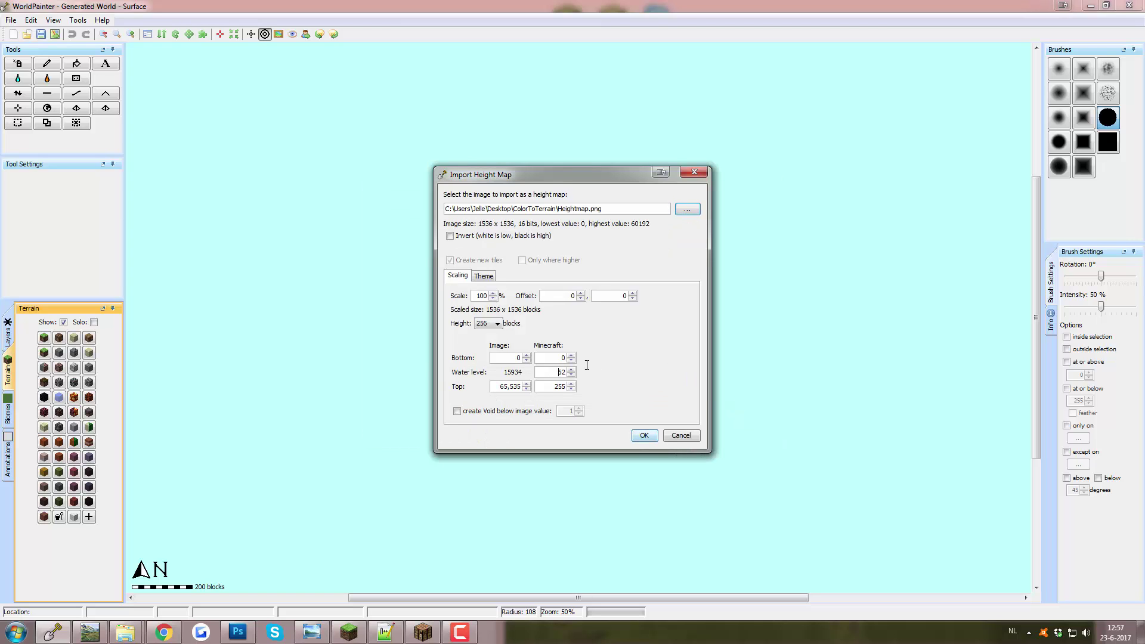
text(0)
key(Delete)
key(Delete)
click(645, 436)
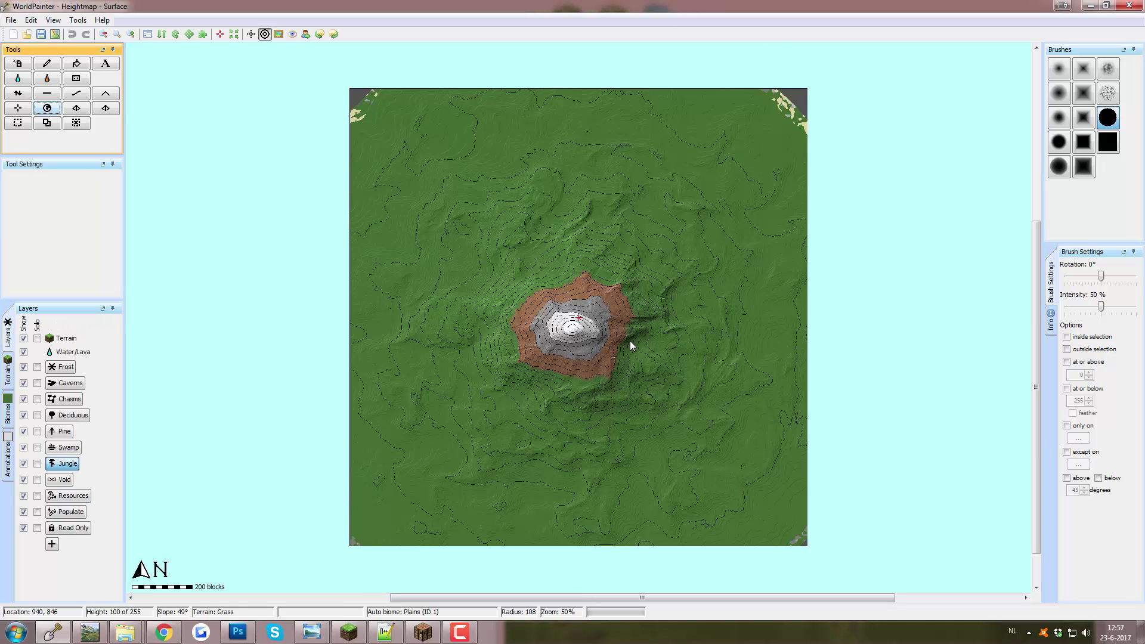
Run a global operation to remove a layer from the world
click(47, 108)
click(501, 311)
click(632, 419)
Inspect the imported mountain world in the 3D view, then close it
click(53, 20)
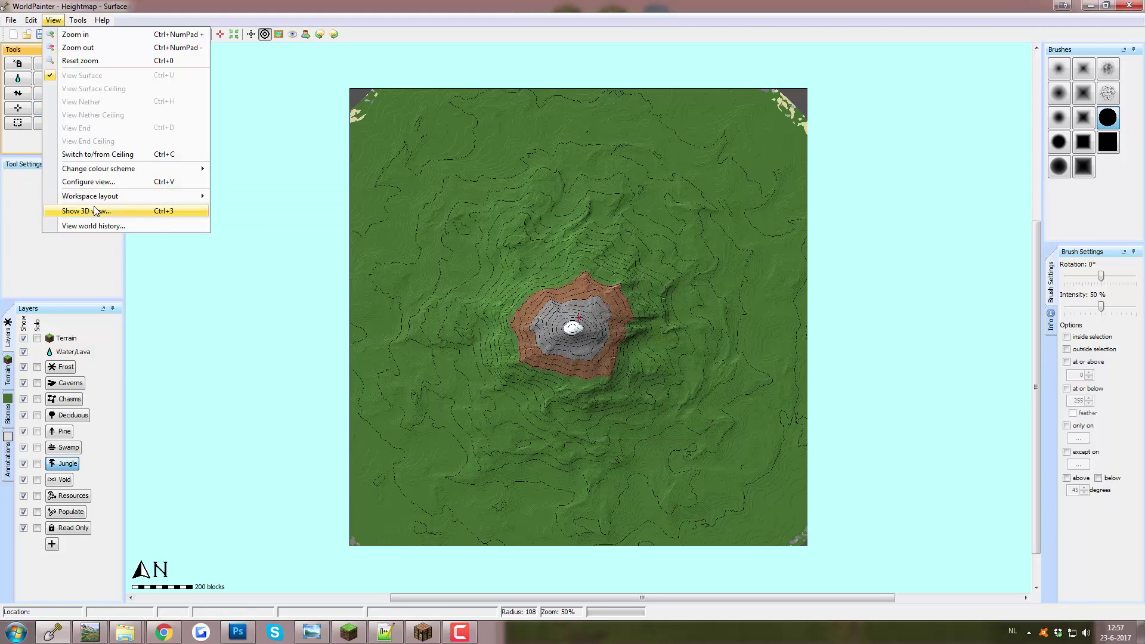
click(96, 211)
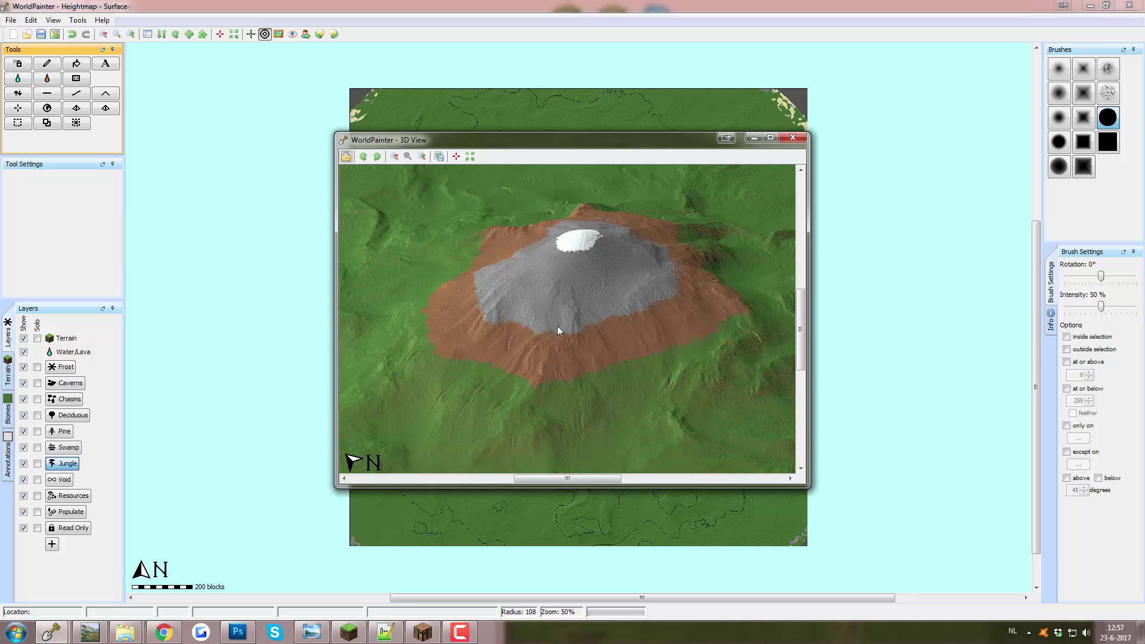
drag(557, 325, 557, 222)
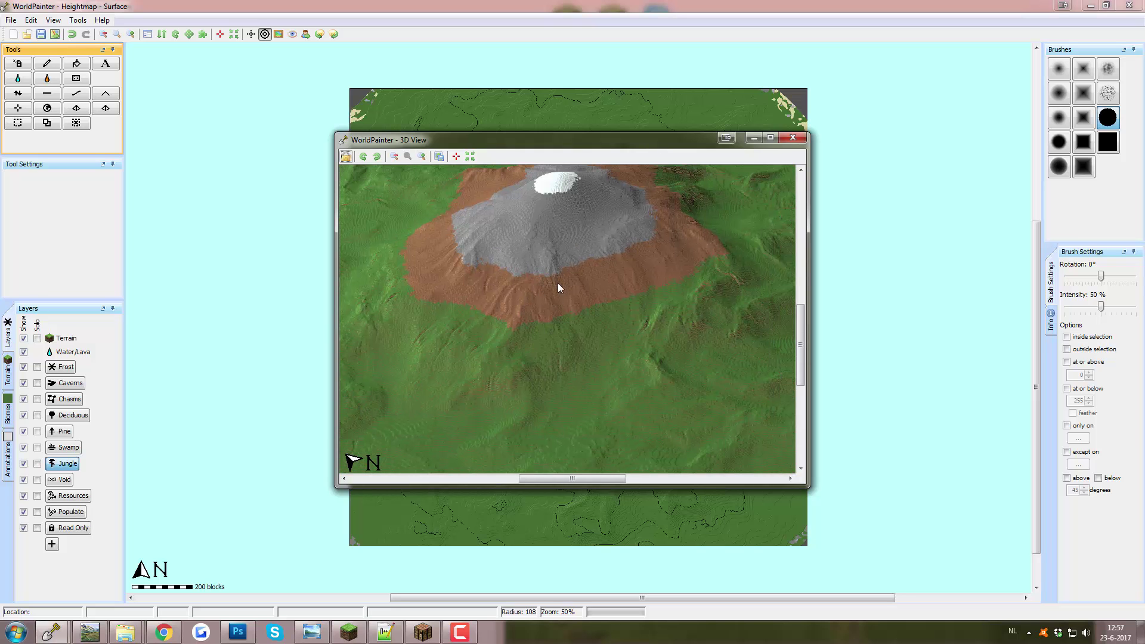
drag(560, 280, 439, 390)
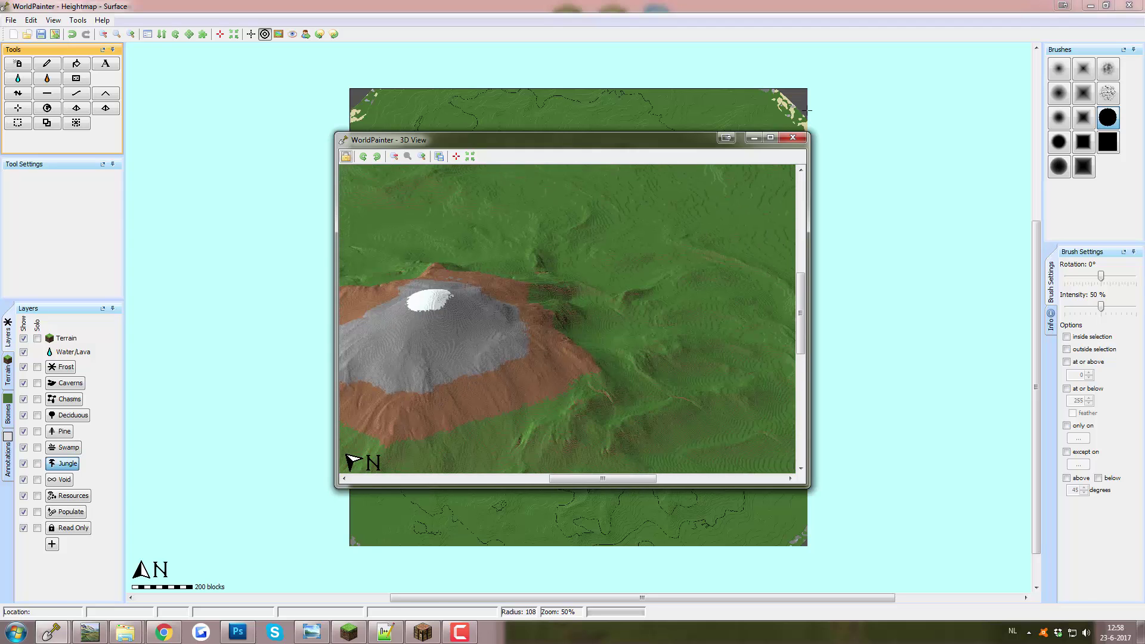
click(792, 138)
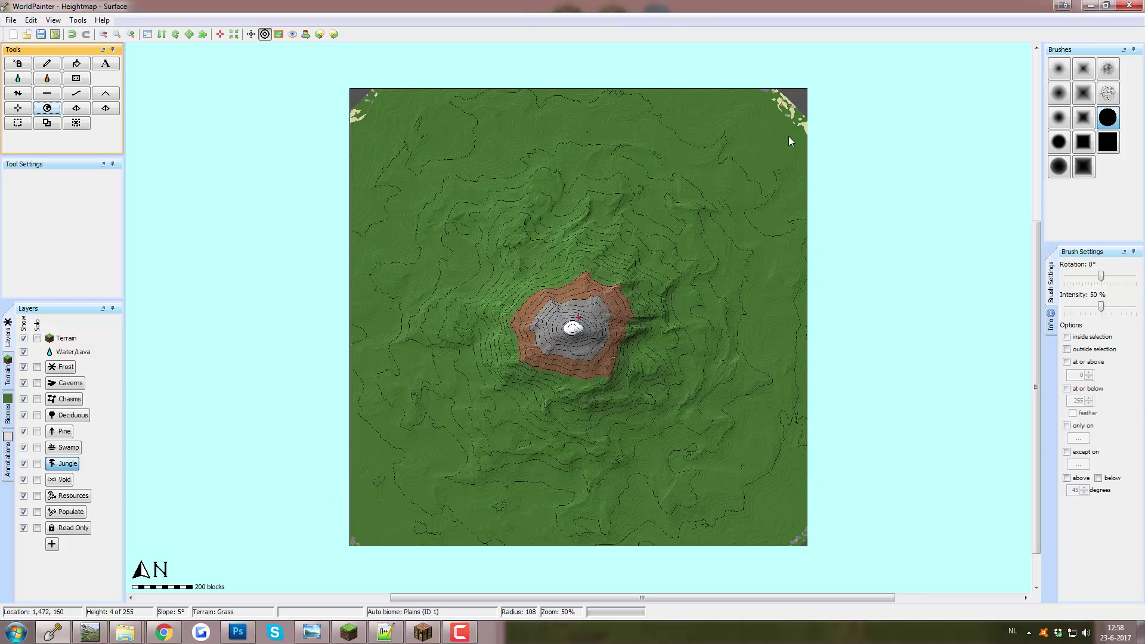
Check ColorToTerrain.js in the plugins folder, then open Tools > Run script
click(78, 20)
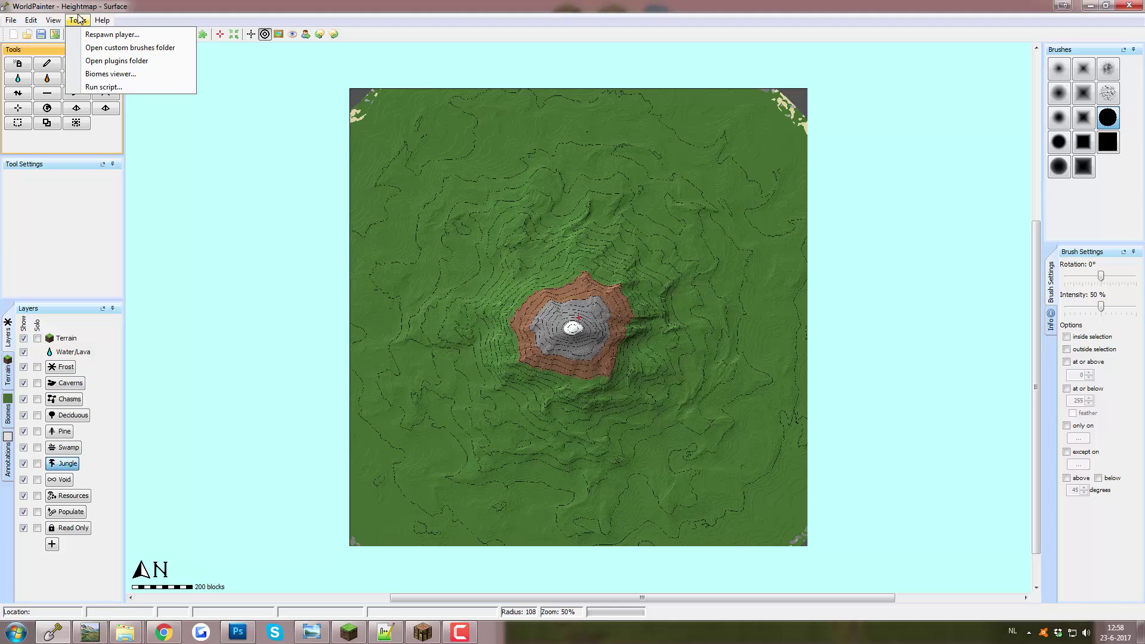
click(116, 60)
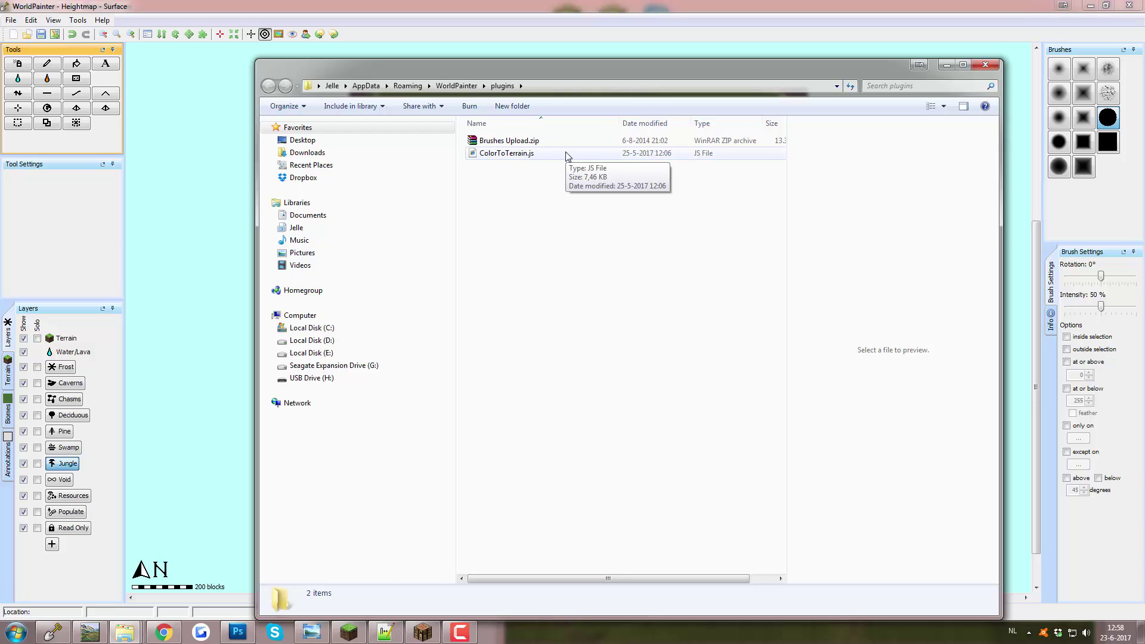
click(985, 64)
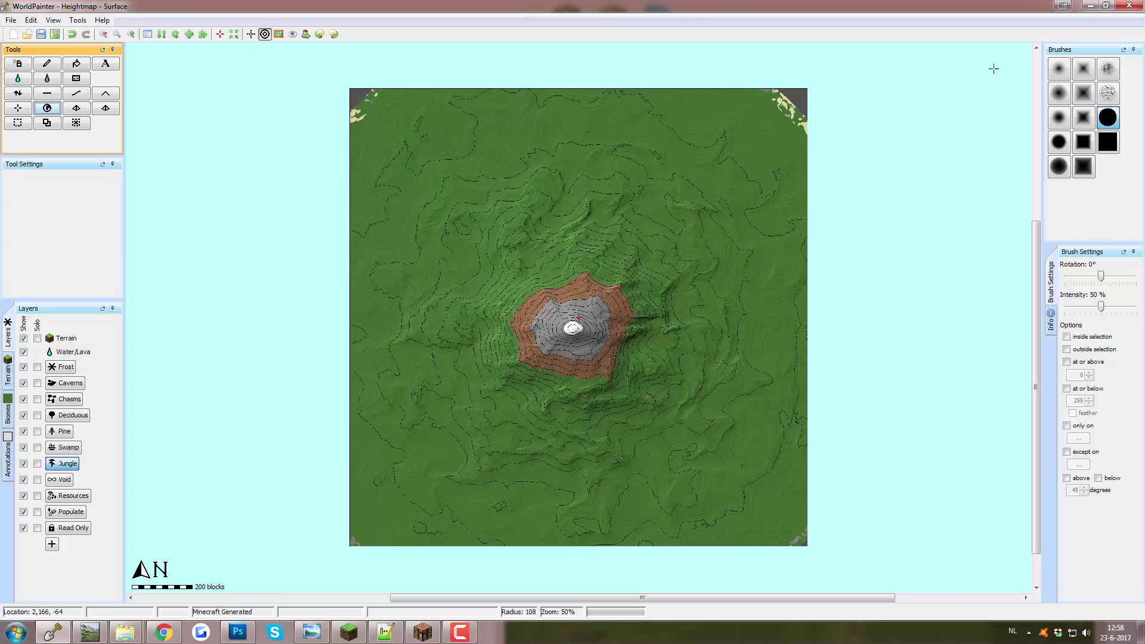
click(77, 20)
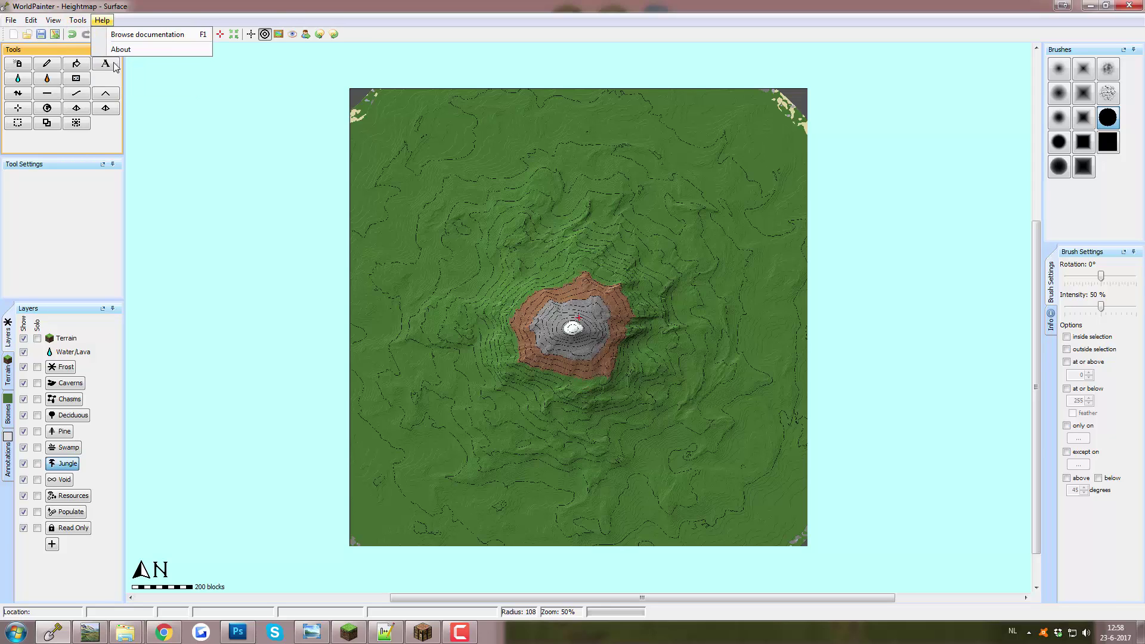
click(89, 87)
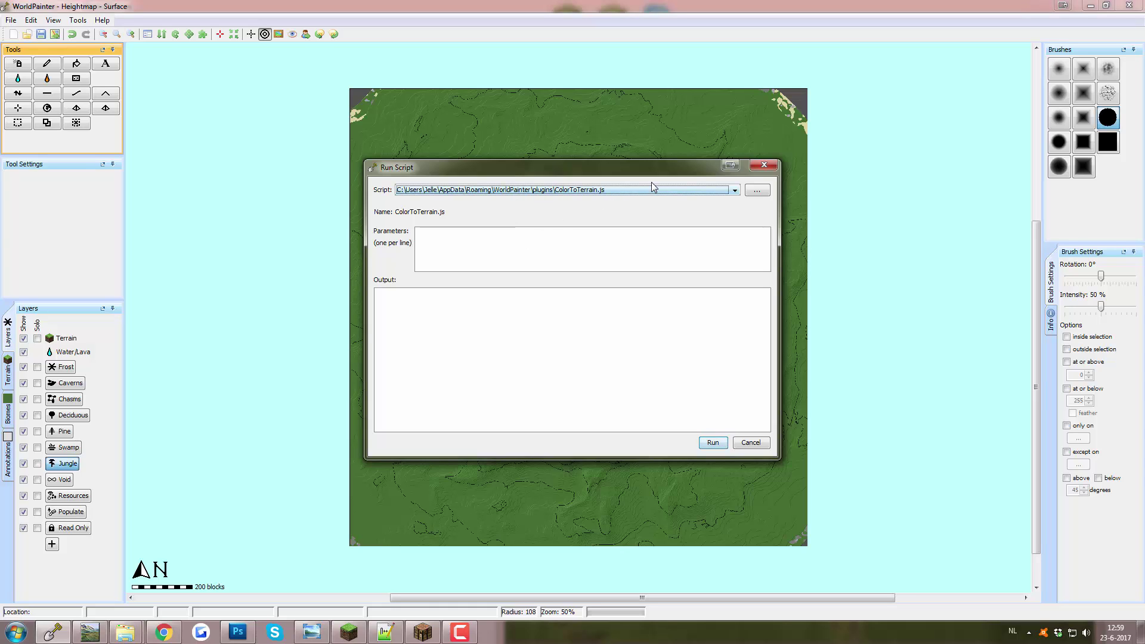
Keep ColorToTerrain.js selected as the script to run
click(621, 190)
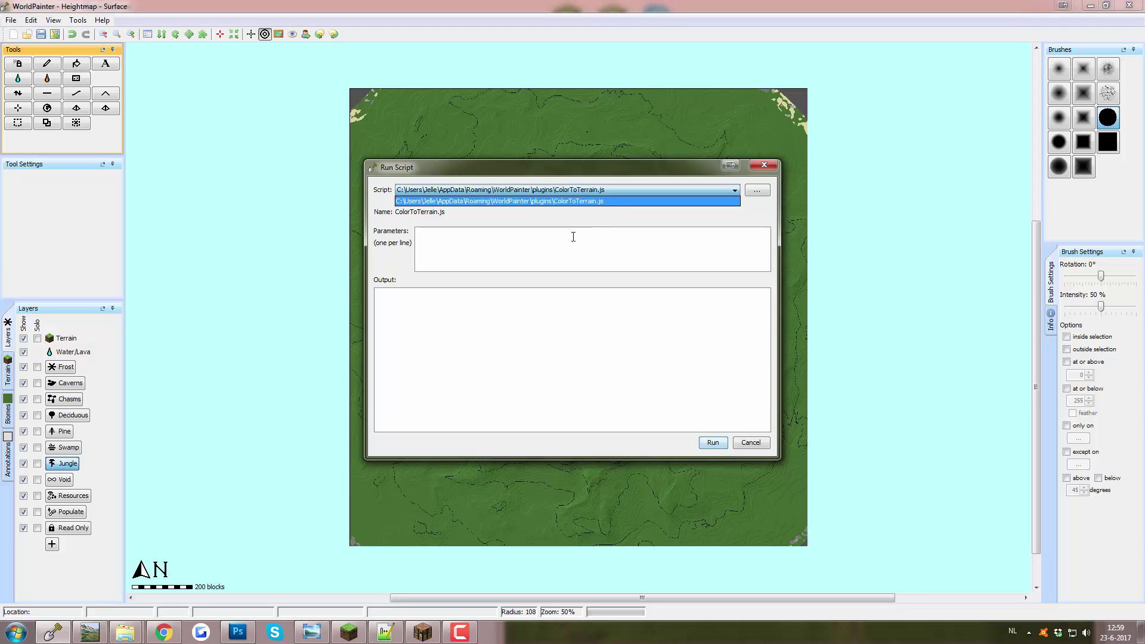
click(559, 253)
click(545, 246)
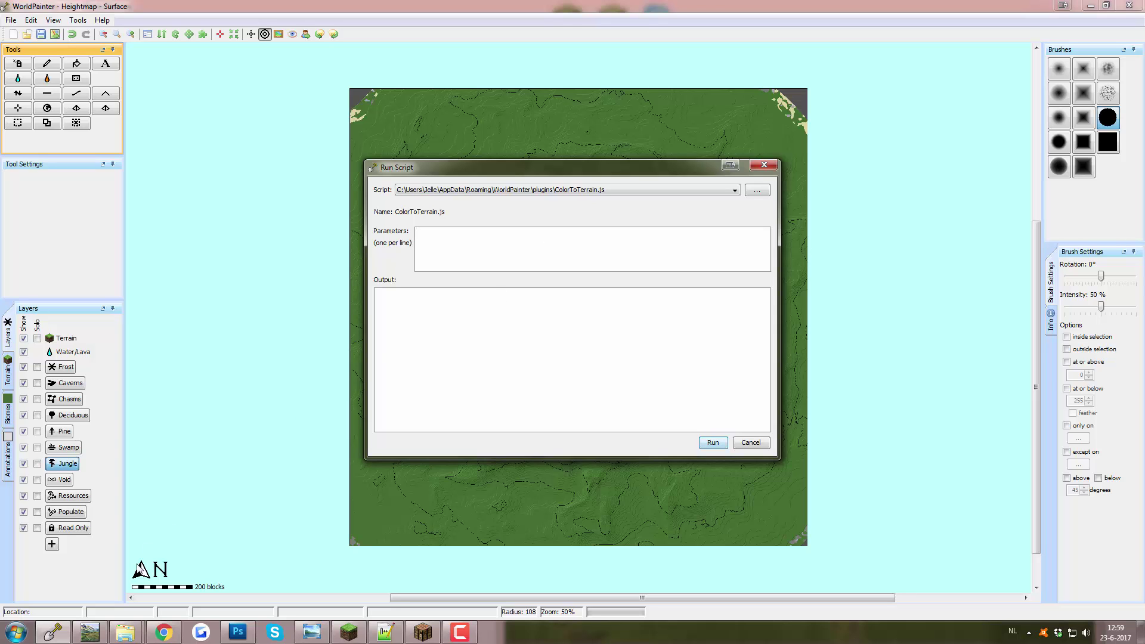
Set the Parameters to the ColorToTerrain folder path plus \overlay.png
click(126, 632)
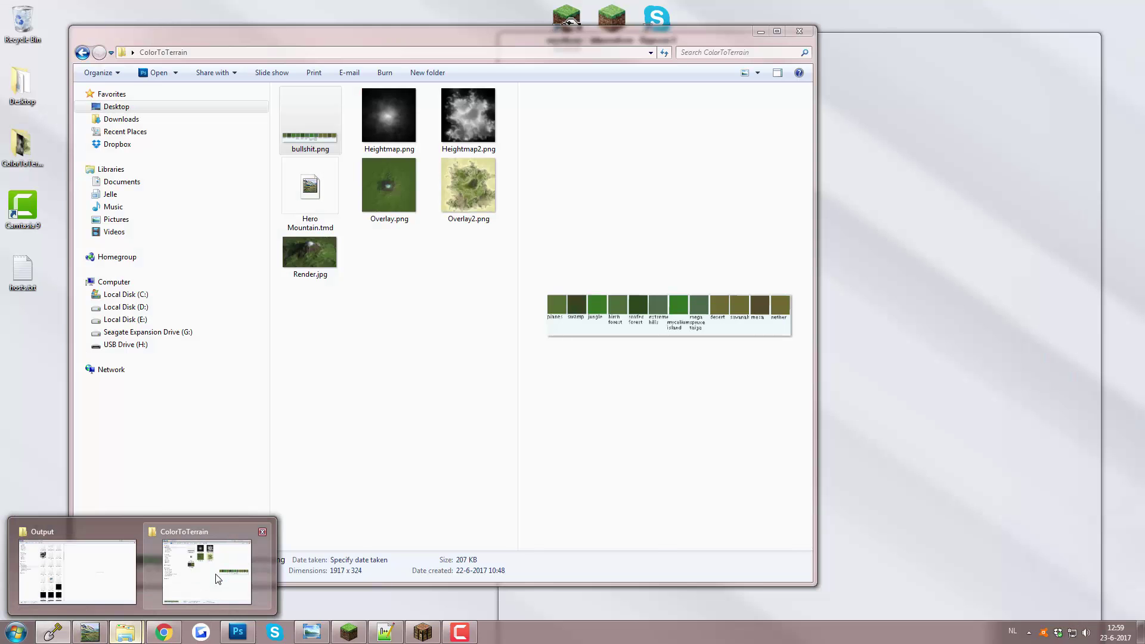
click(218, 579)
click(365, 52)
key(ctrl+c)
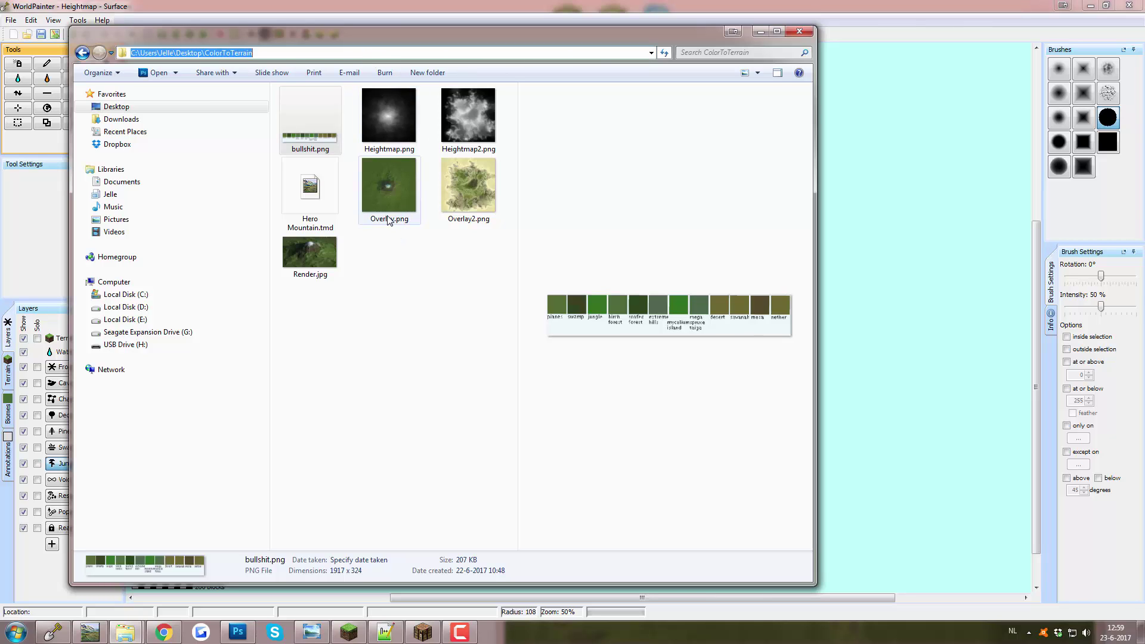
click(761, 31)
click(436, 238)
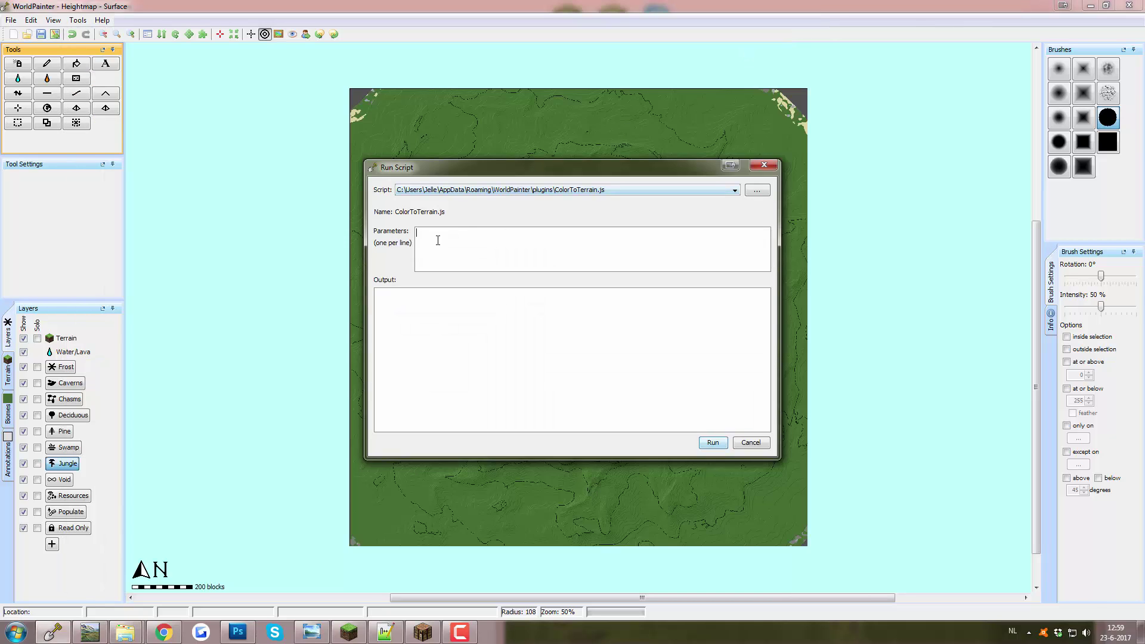
key(ctrl+v)
text(\overlay.png)
Run ColorToTerrain on overlay.png and scroll the output log to review the palette
click(724, 442)
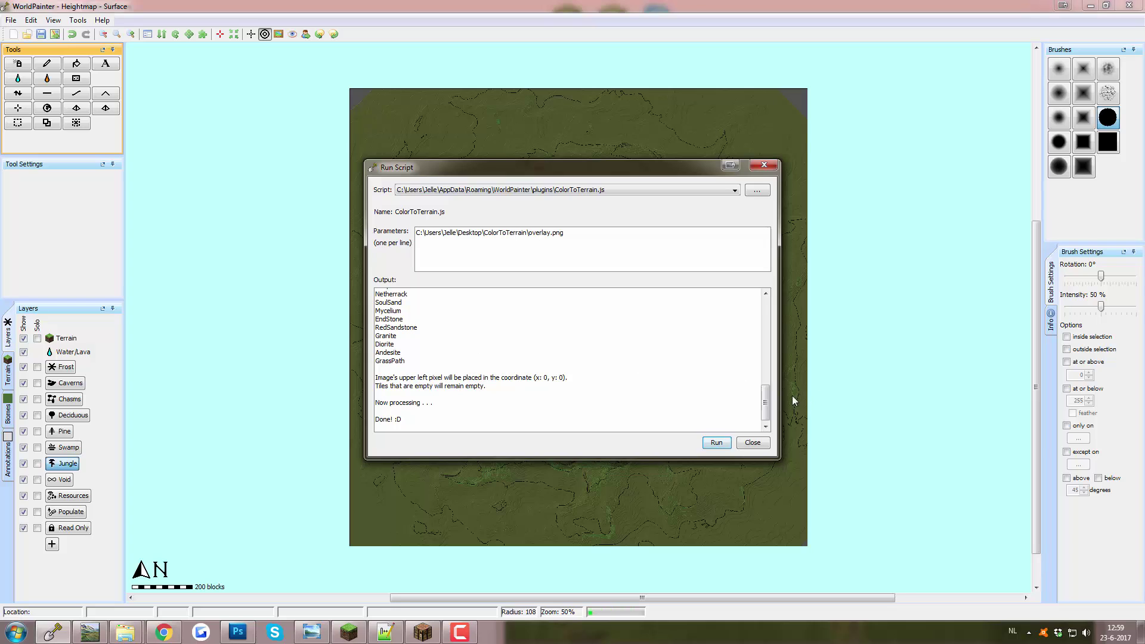
scroll(482, 343, up, 6)
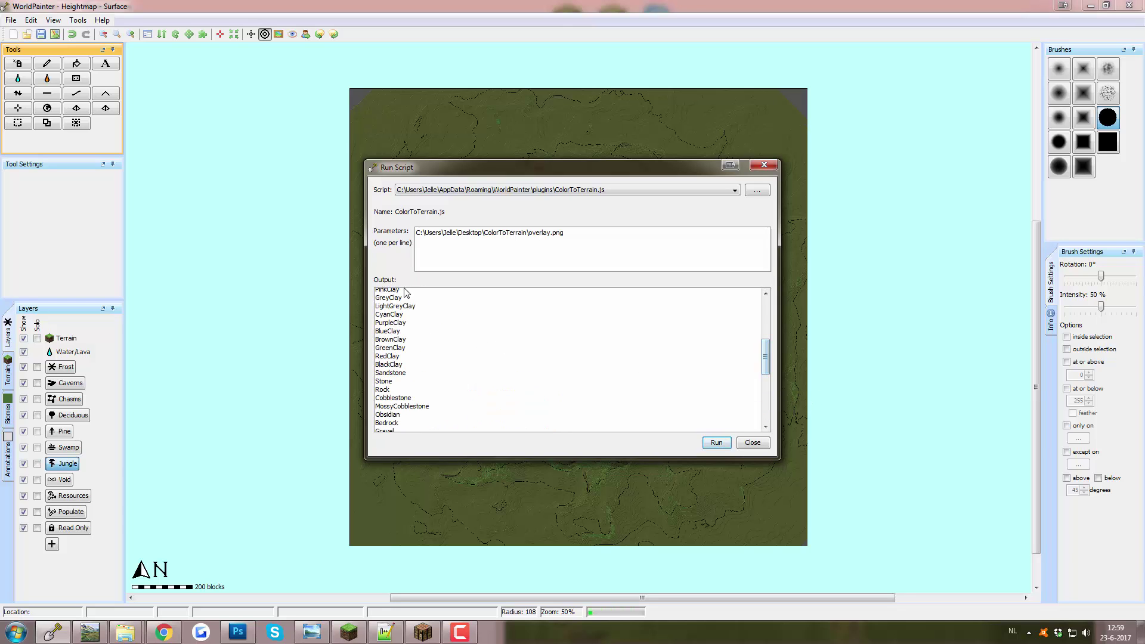
drag(763, 349, 764, 316)
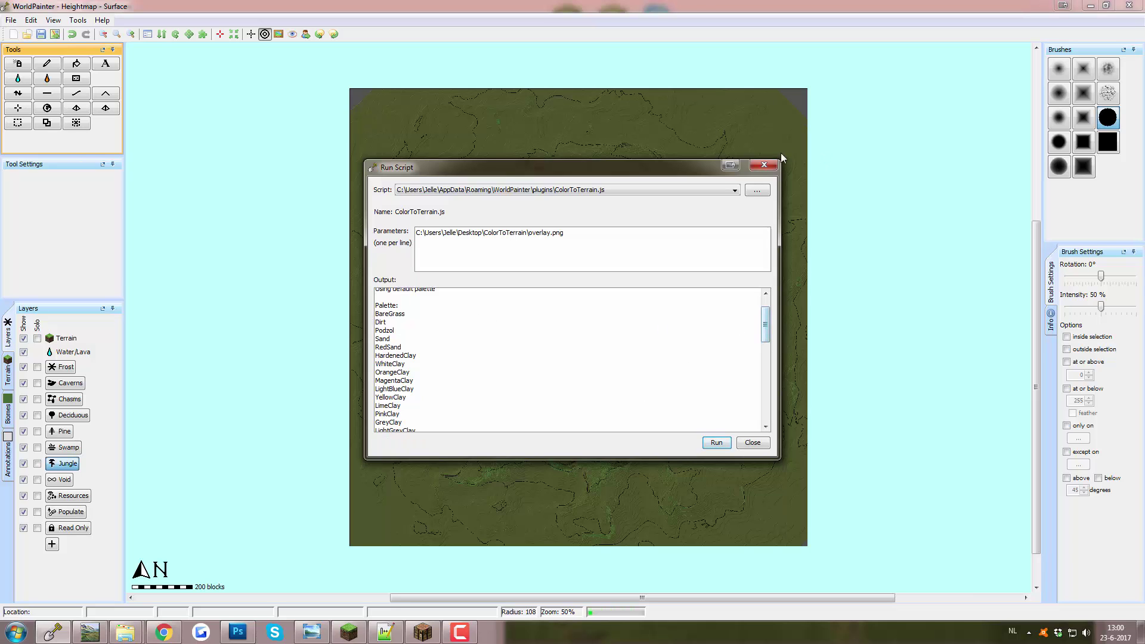
Close the script dialog, show the Terrain palette, and open the 3D view
click(752, 443)
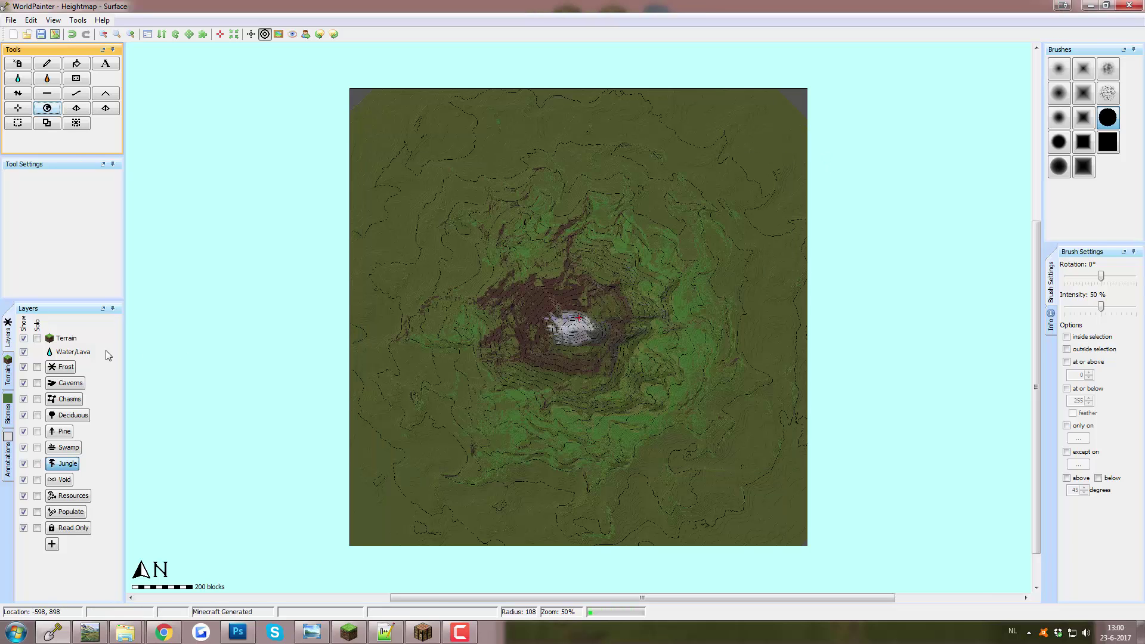
click(8, 376)
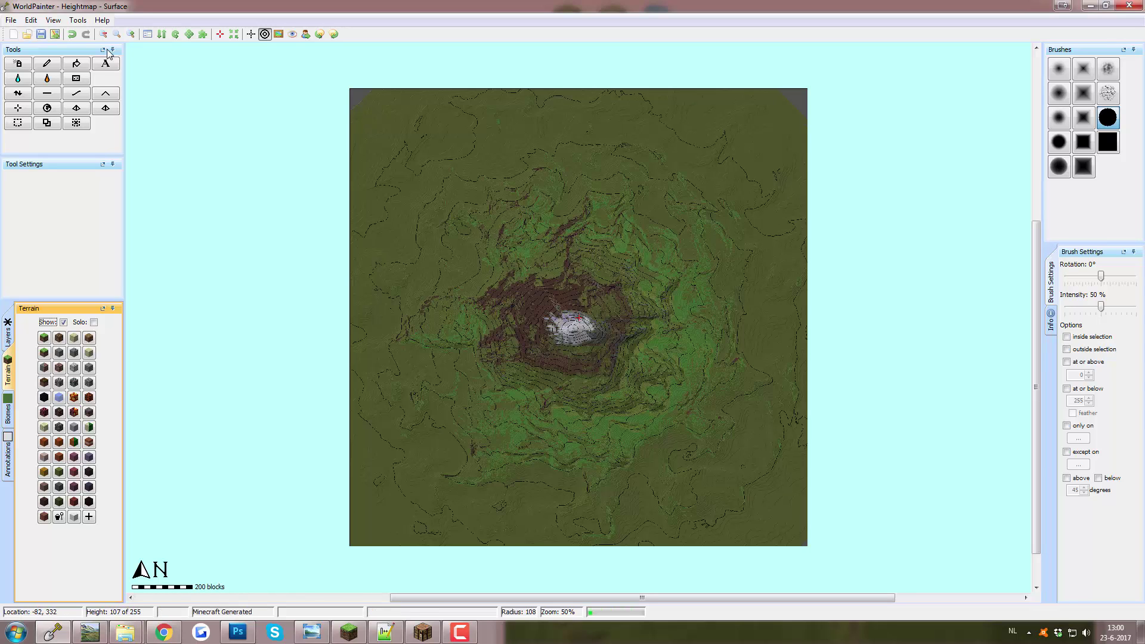
click(53, 20)
click(65, 211)
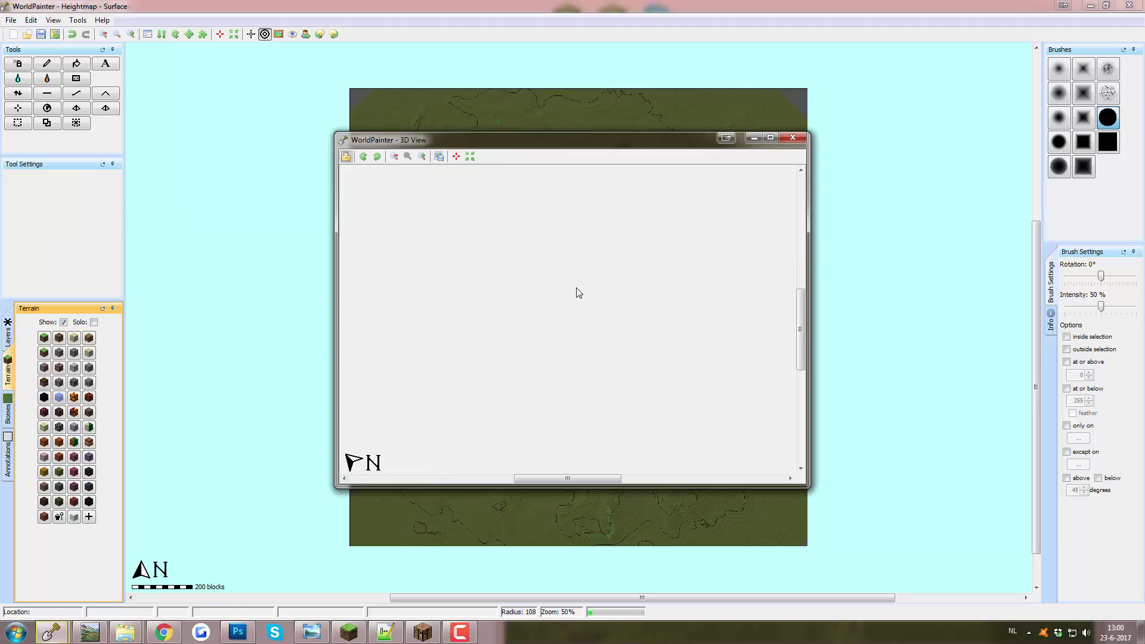
drag(548, 304, 456, 240)
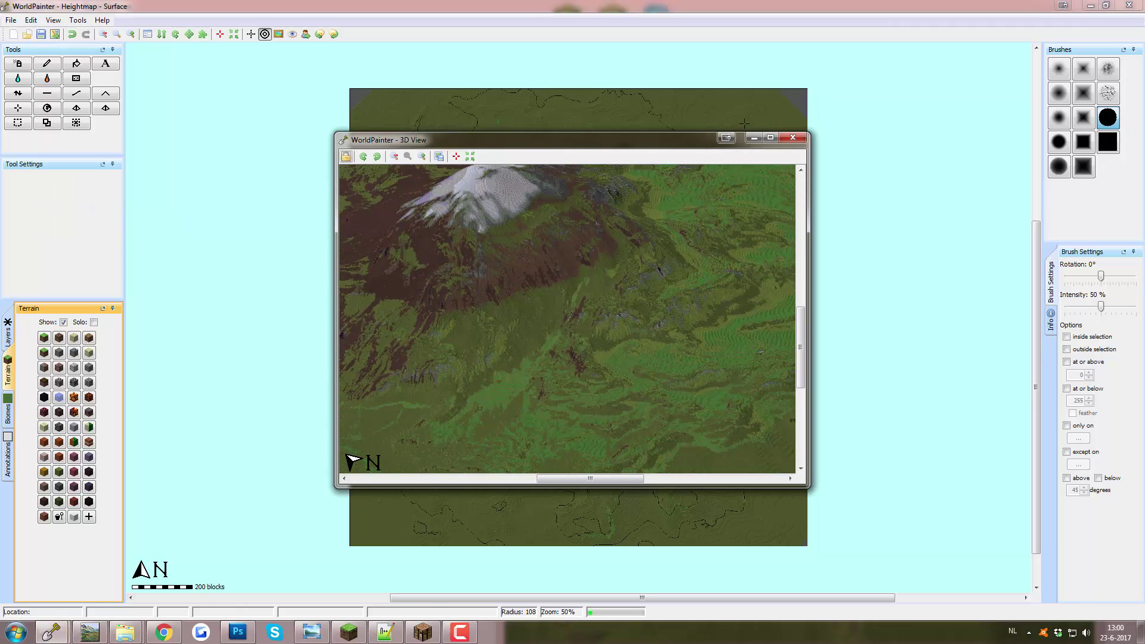
Maximize the 3D view, pan it, and rotate around the snowy peak
click(772, 137)
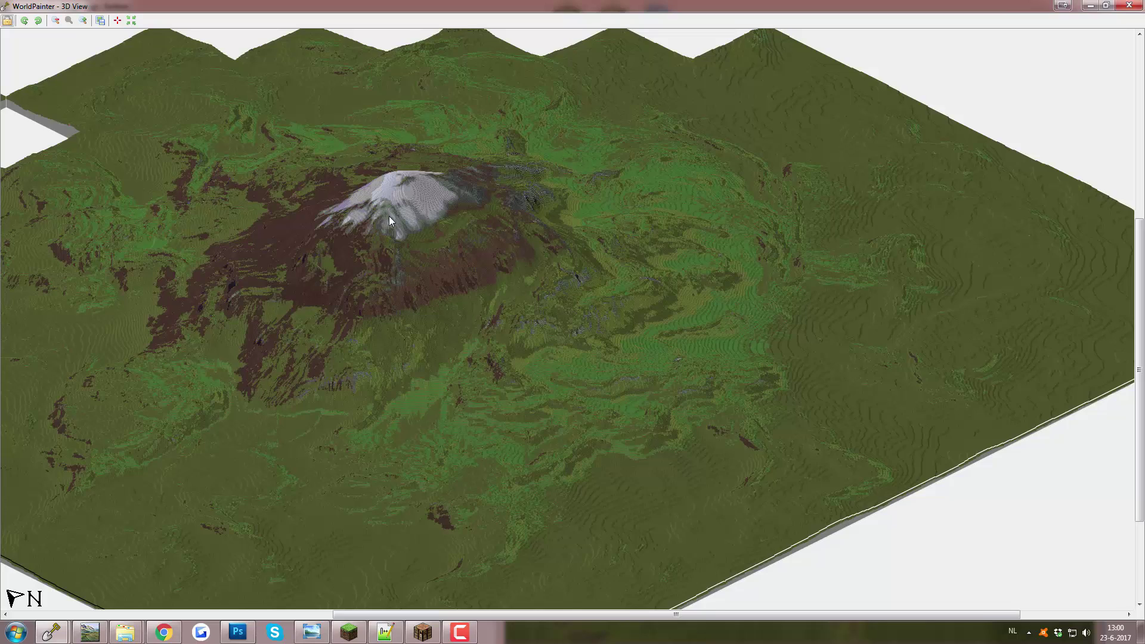
drag(389, 216, 495, 232)
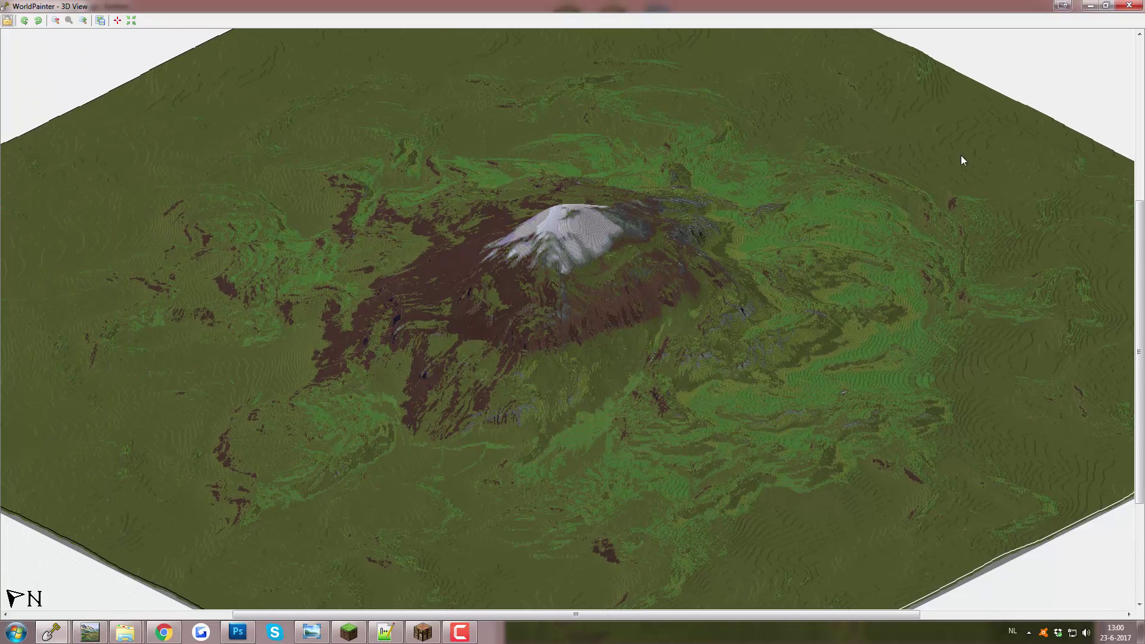
drag(373, 341, 539, 338)
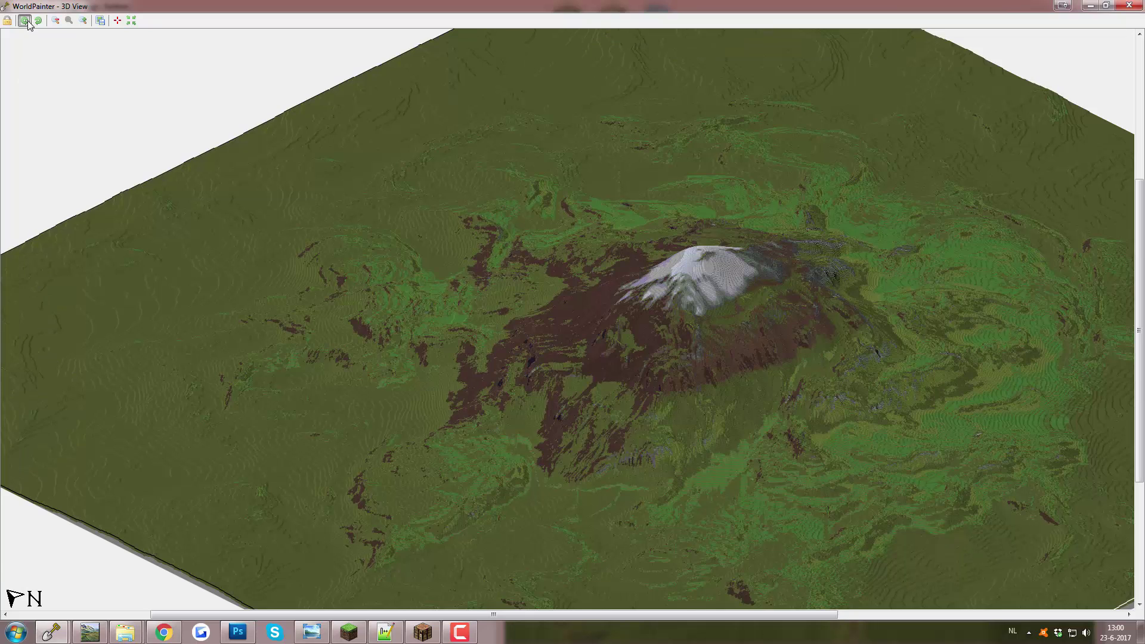
click(24, 20)
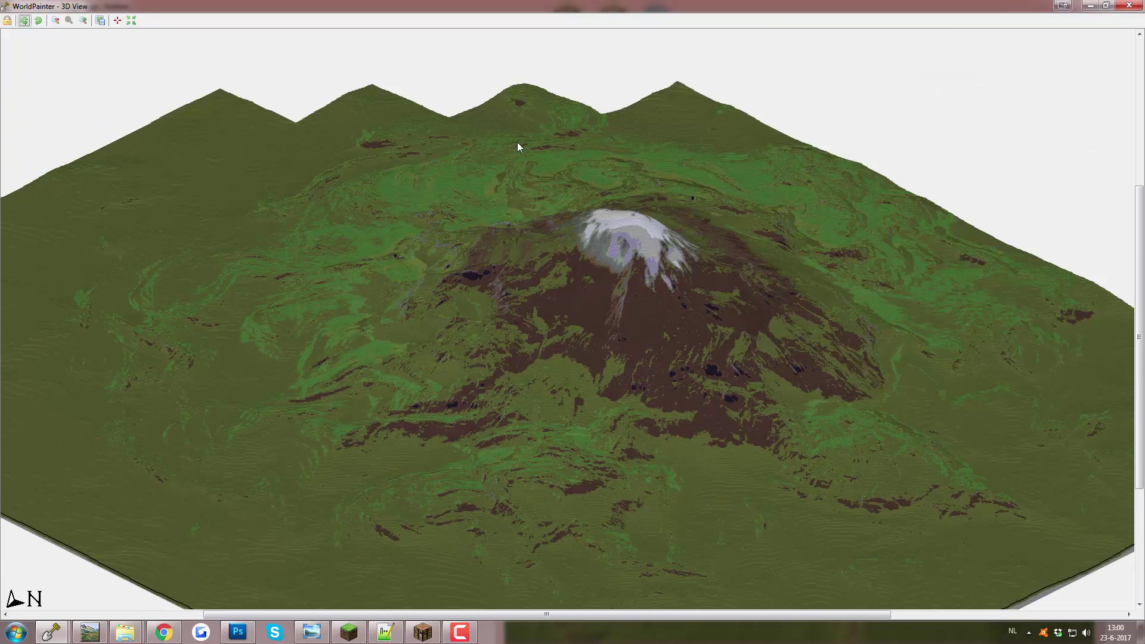
drag(519, 145, 469, 176)
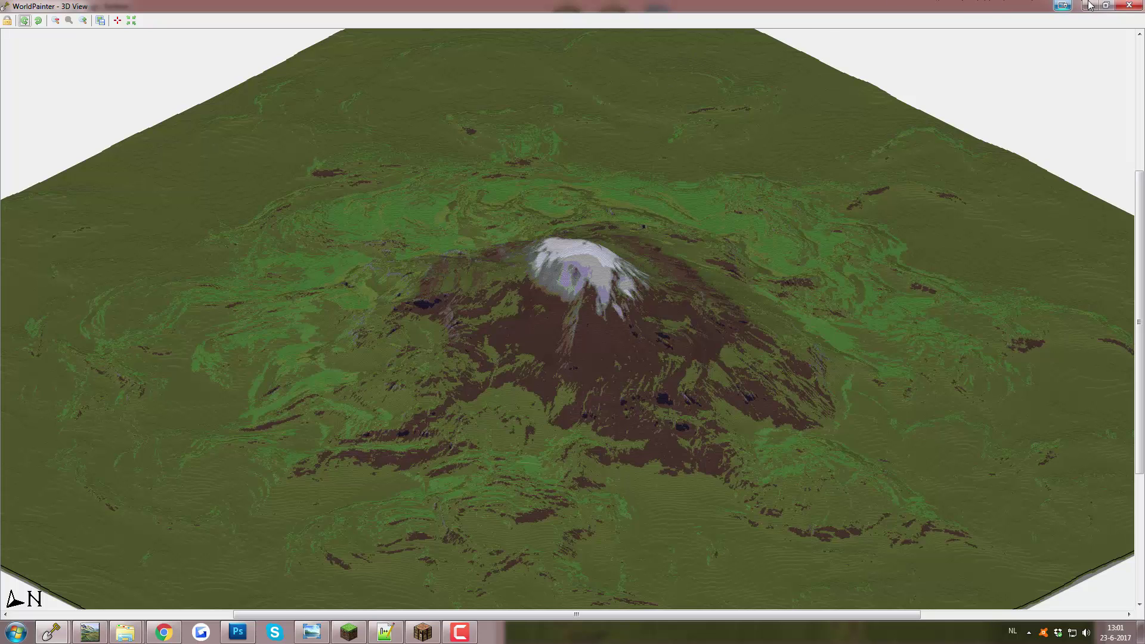
Close the 3D View window to return to the top-down map
click(1129, 5)
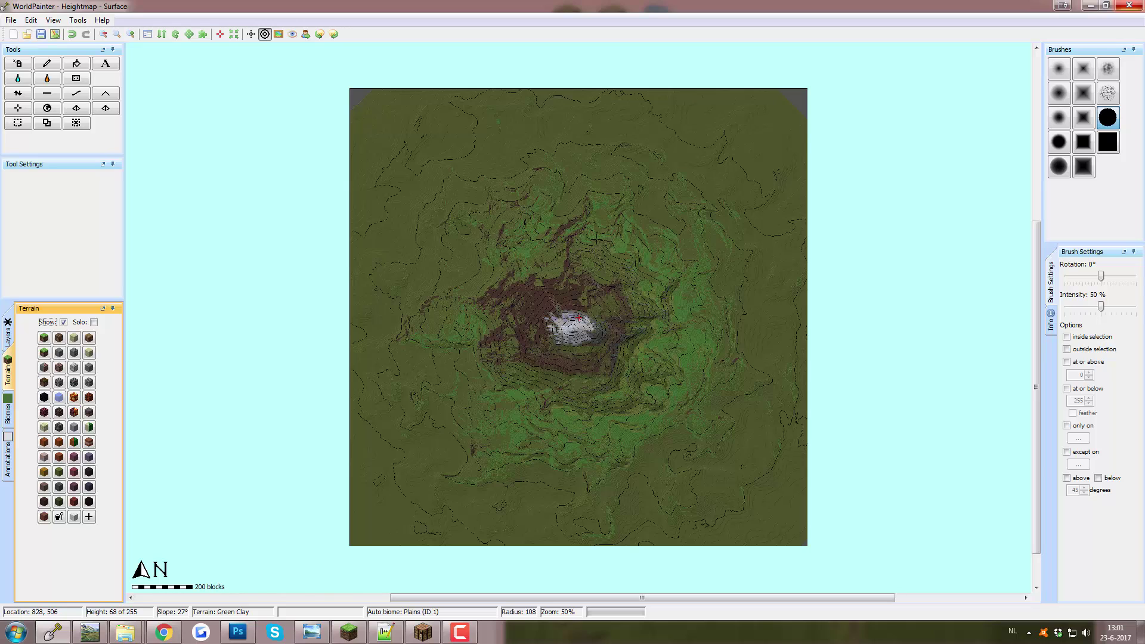
Start a Minecraft export in Creative mode, without the chest of goodies or structures
click(11, 19)
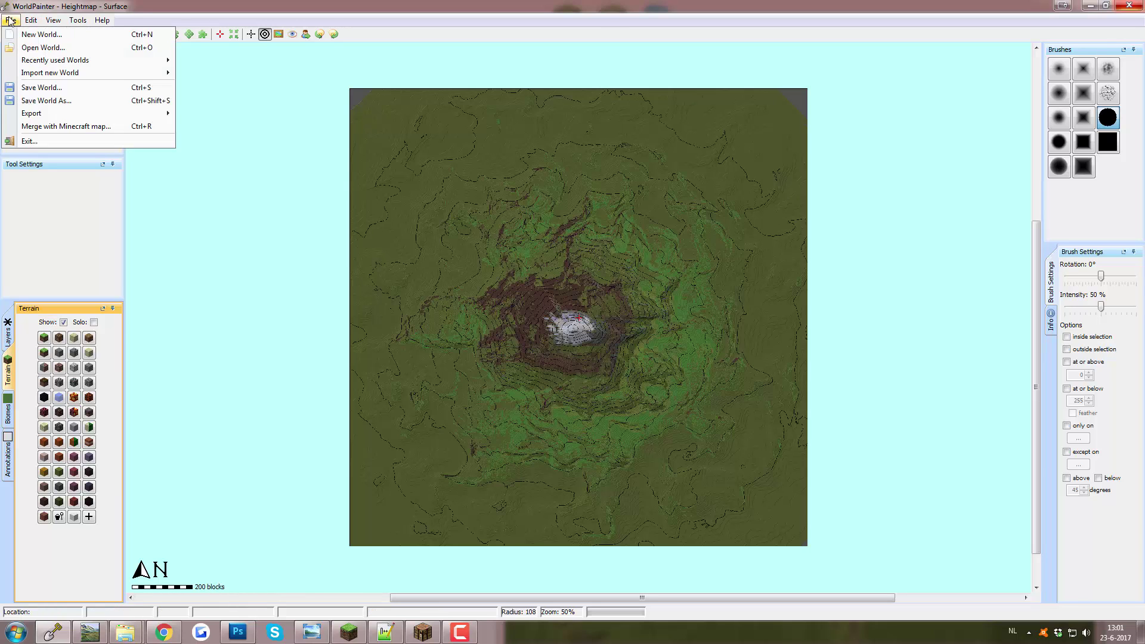
mouse_move(57, 113)
click(238, 116)
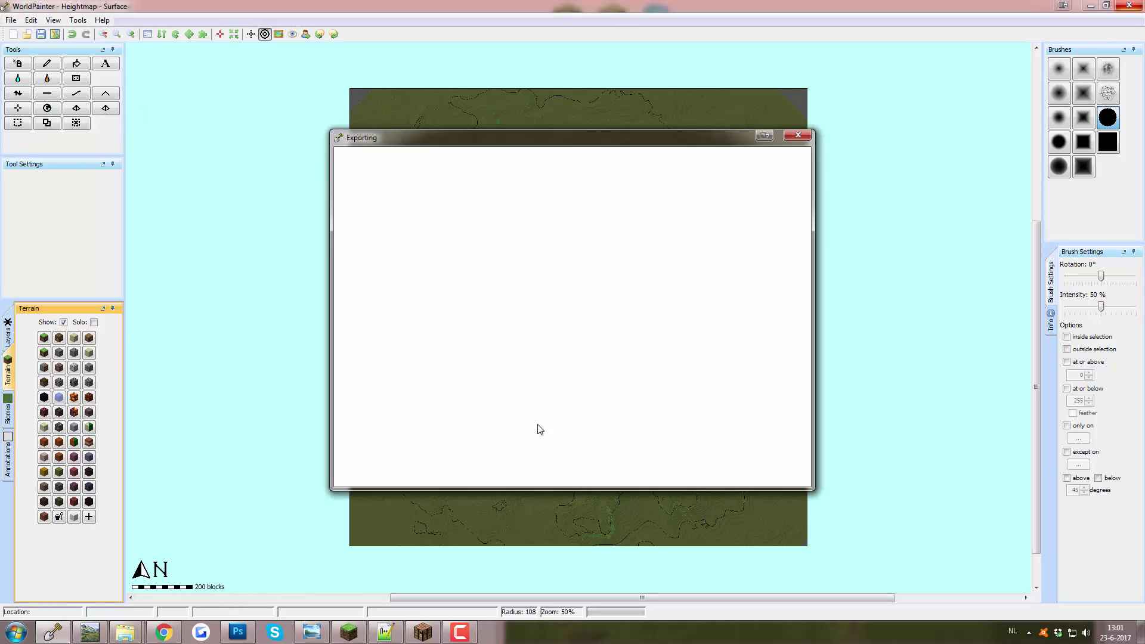
click(346, 456)
click(382, 473)
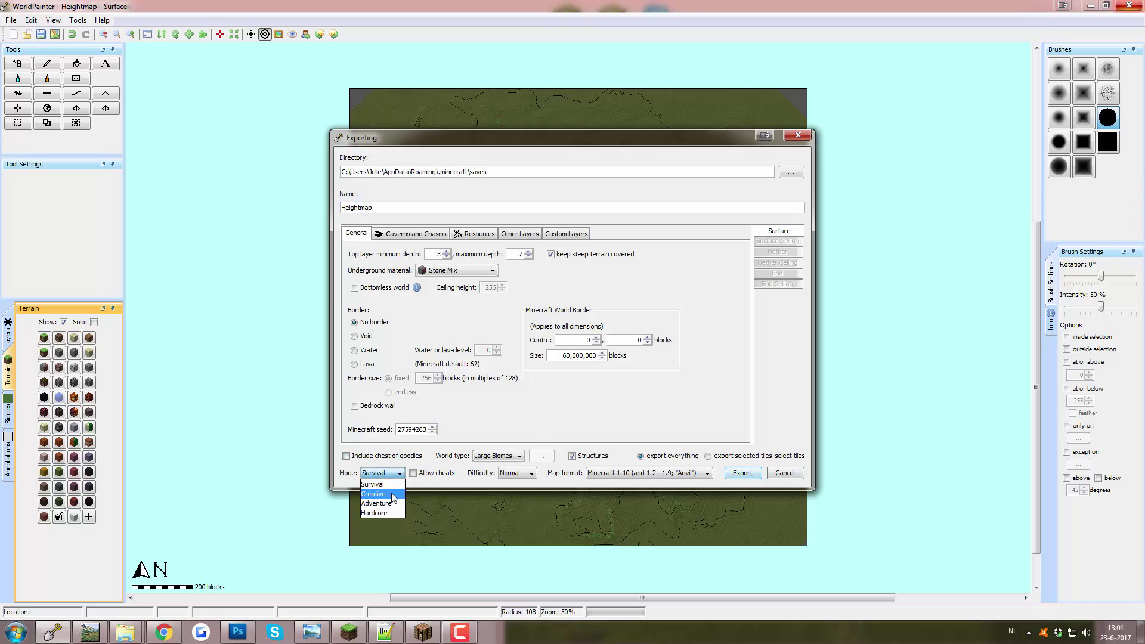
click(376, 494)
click(572, 456)
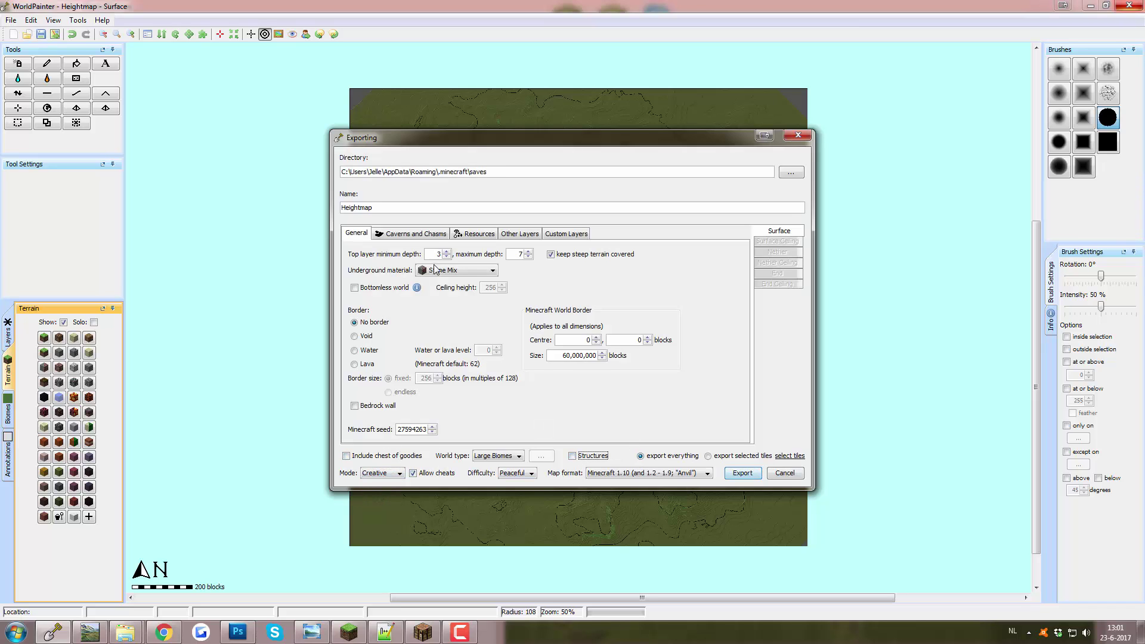
Set the underground material to Stone, check Resources, and export the Heightmap world
click(461, 270)
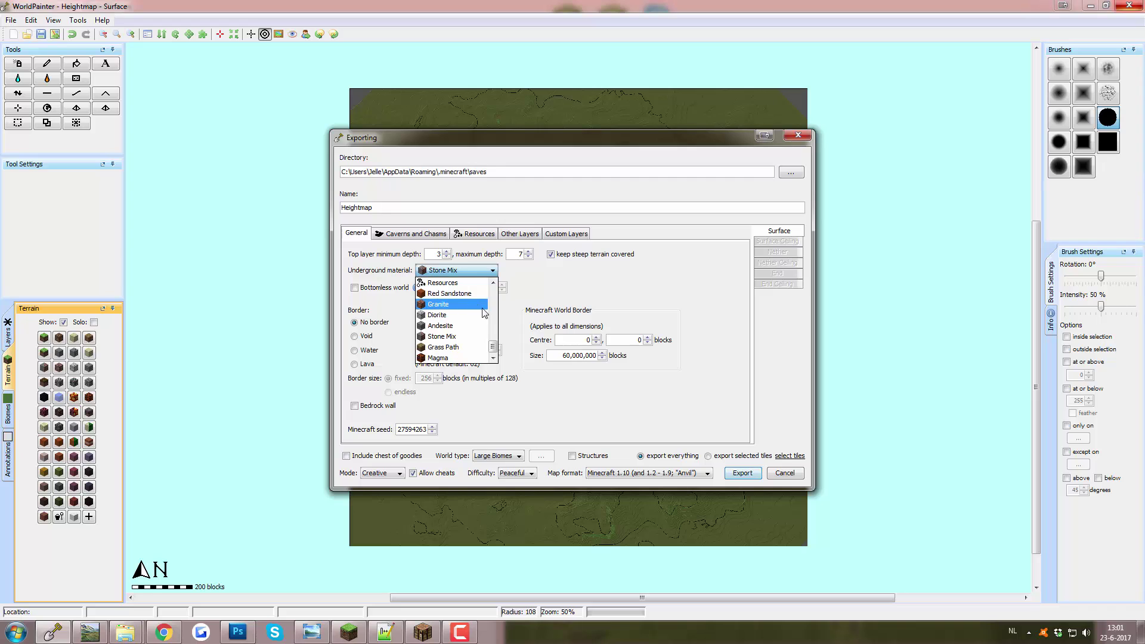
scroll(492, 322, down, 2)
scroll(453, 340, down, 3)
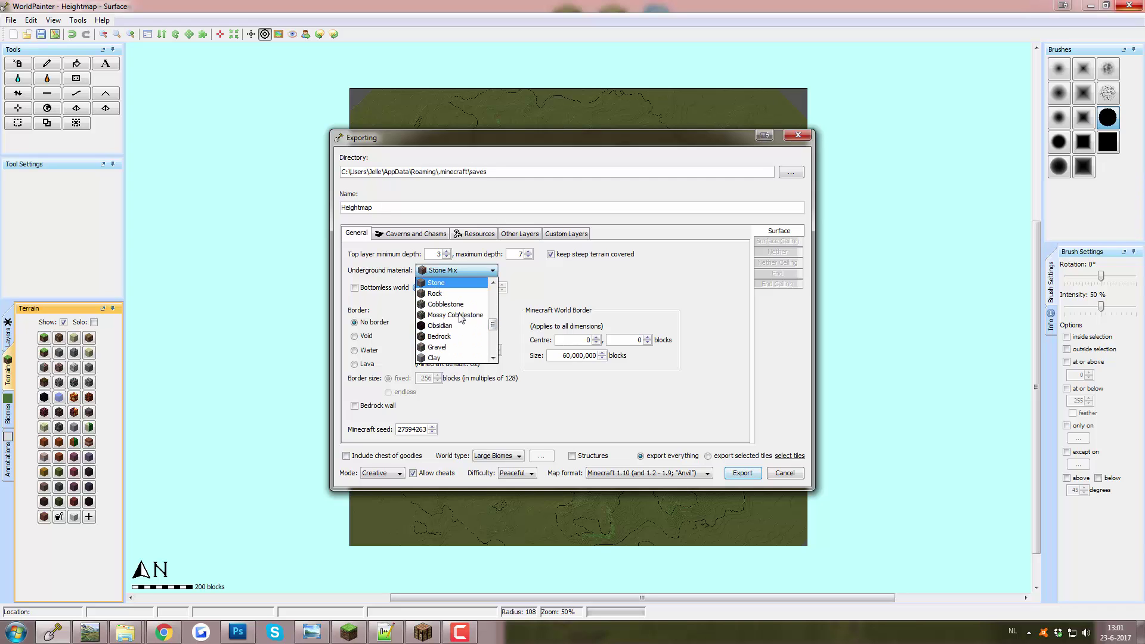
click(440, 294)
click(471, 233)
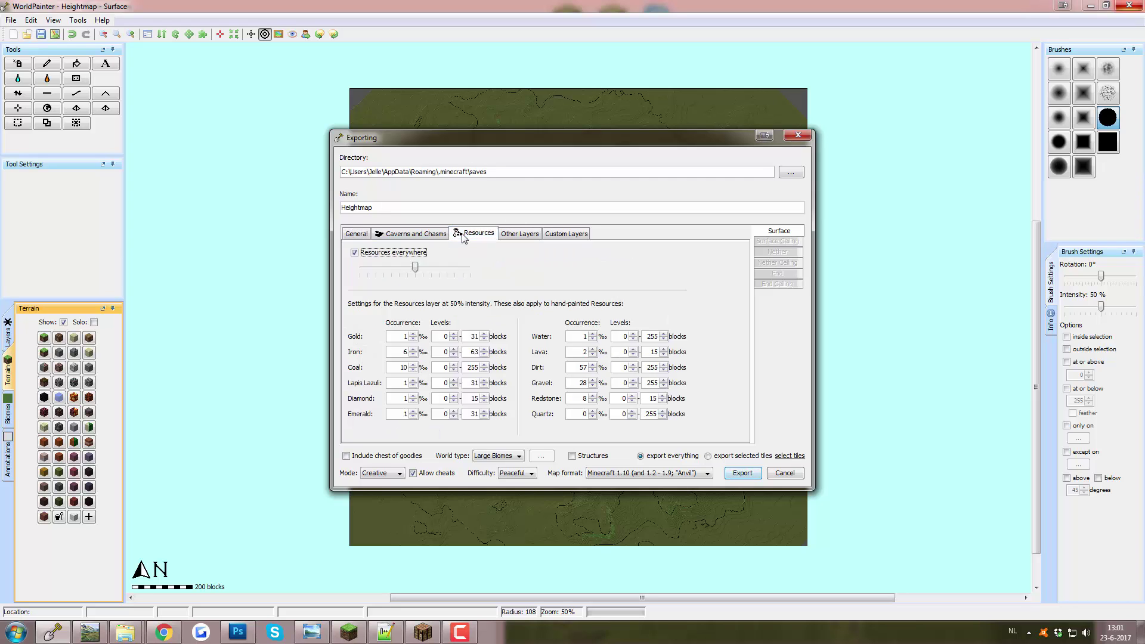
click(360, 234)
click(431, 270)
click(442, 283)
click(480, 237)
click(747, 474)
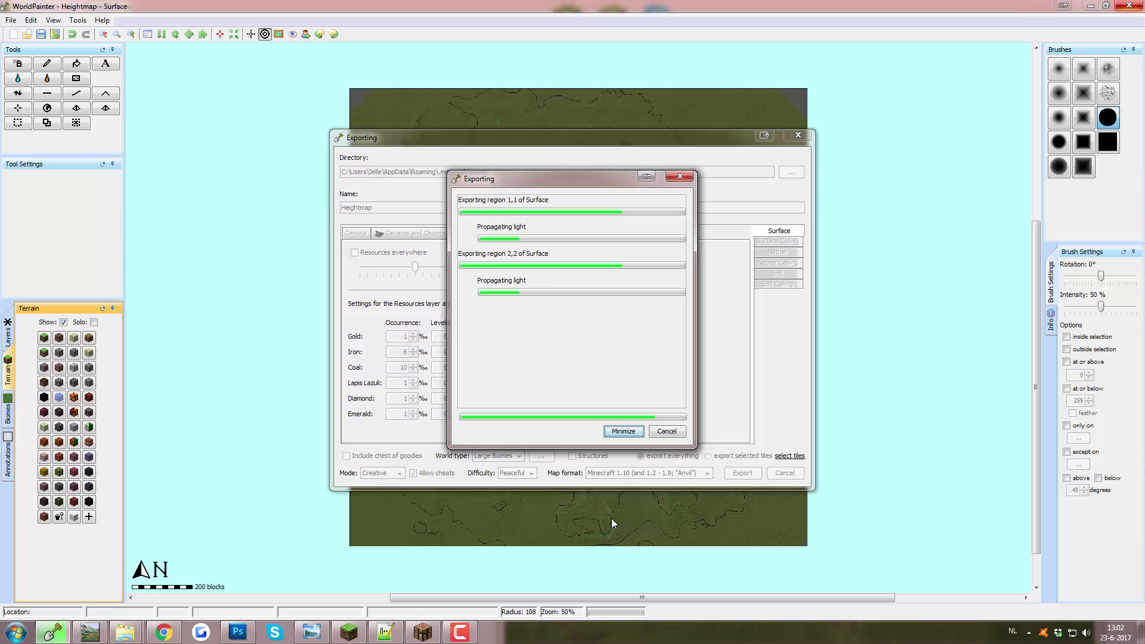
click(573, 367)
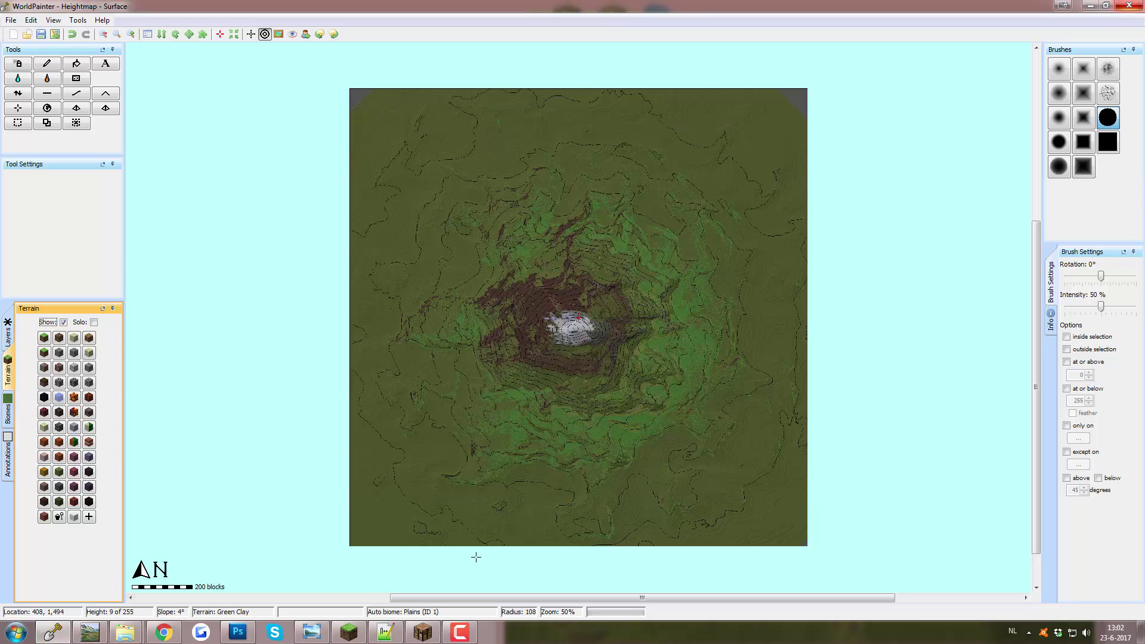
Load the Heightmap world from Minecraft's Singleplayer list and begin a /ti command
click(420, 635)
click(505, 234)
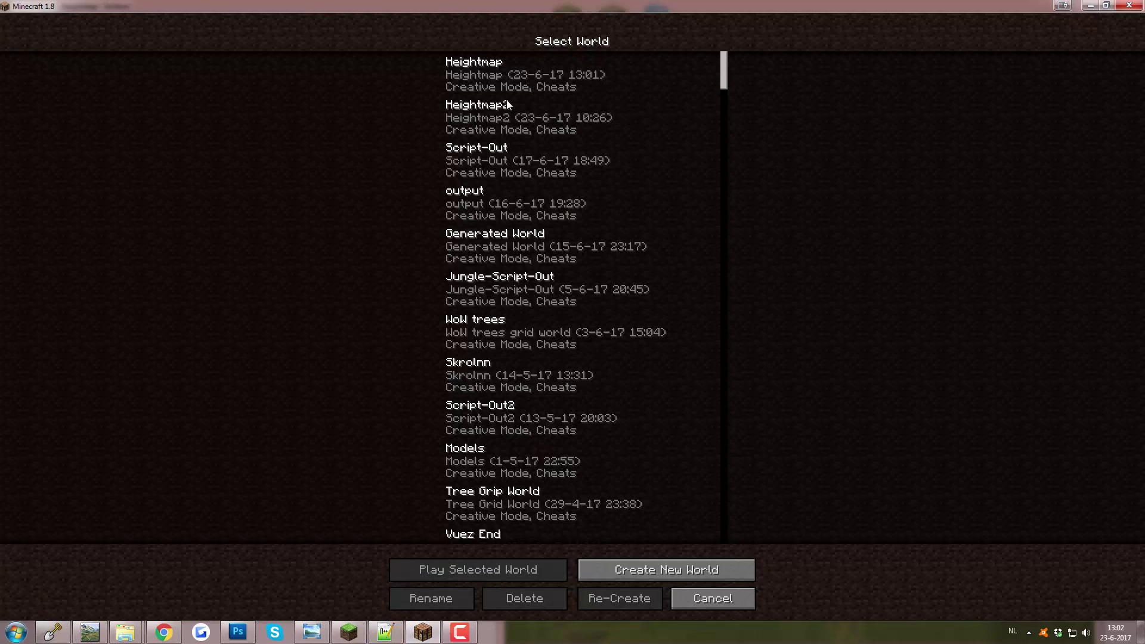
click(506, 79)
click(507, 79)
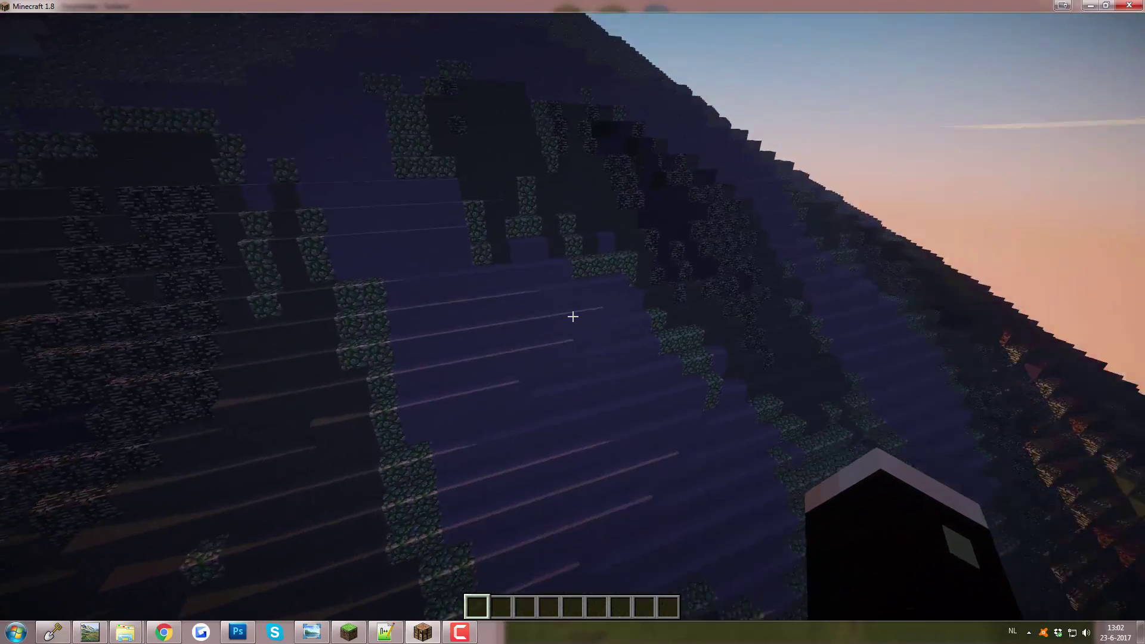
text(/ti)
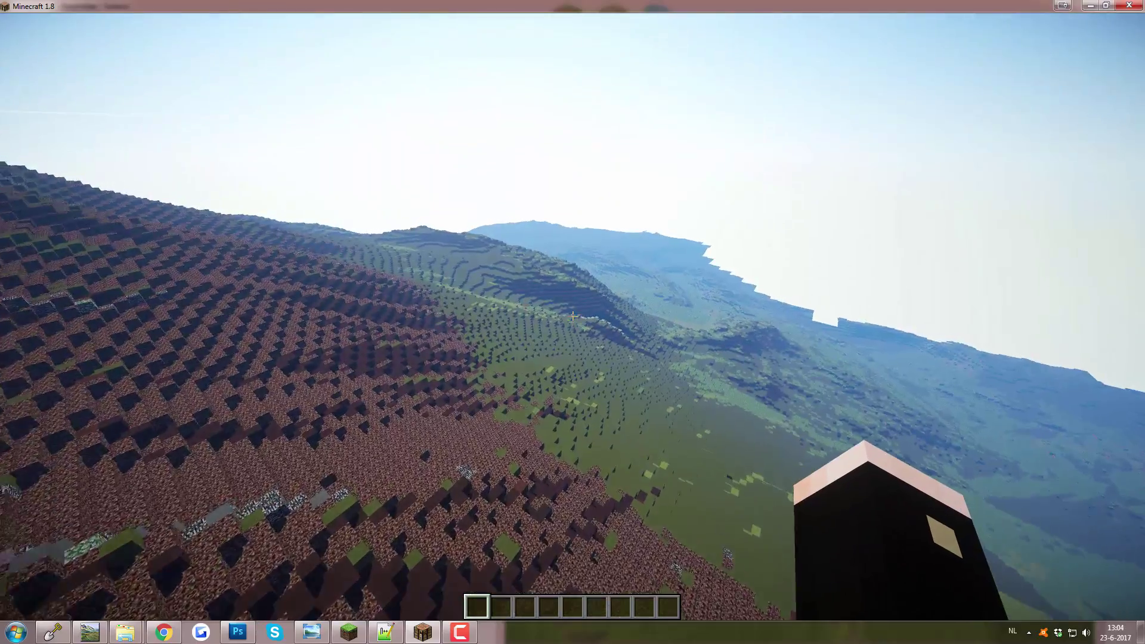
Save and quit the Heightmap world to Minecraft's title screen, then bring up Render.jpg
key(Escape)
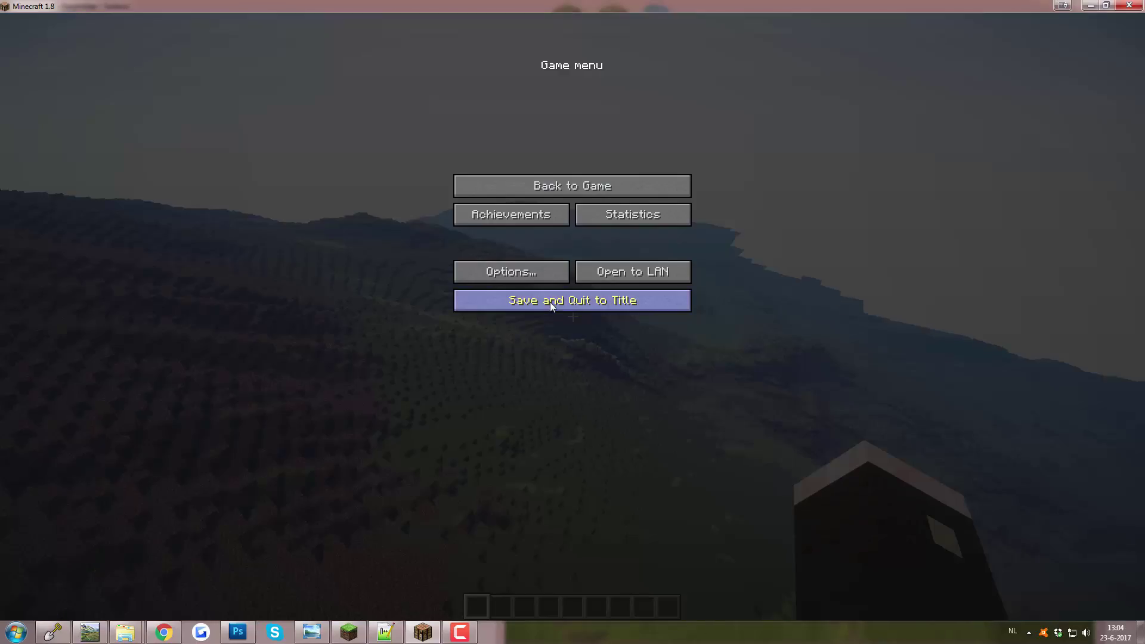
click(549, 302)
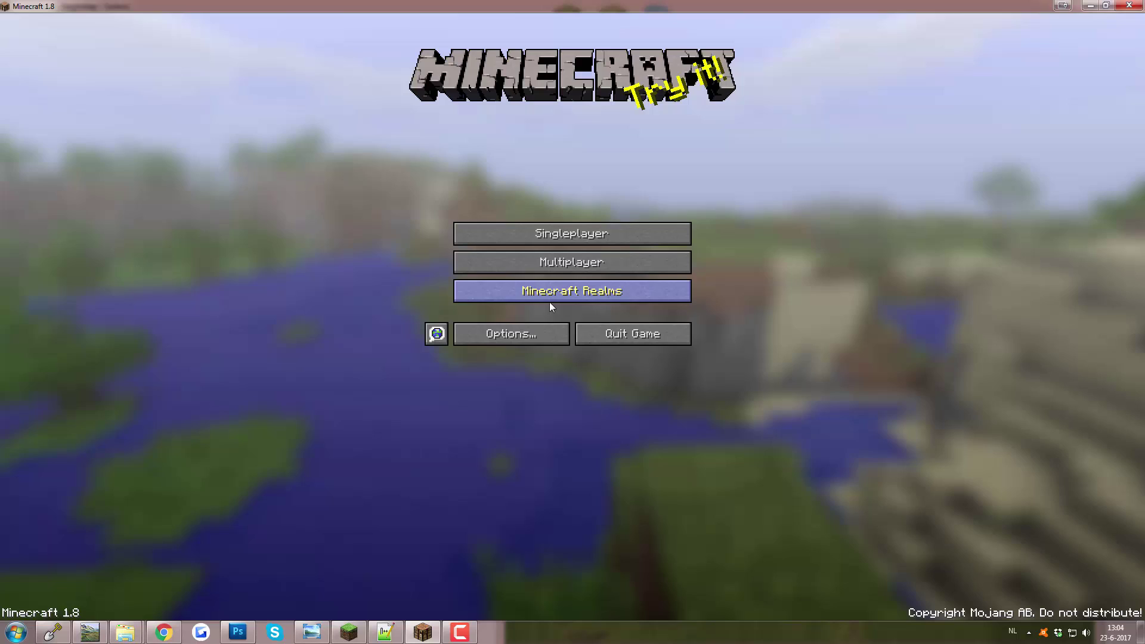
click(316, 633)
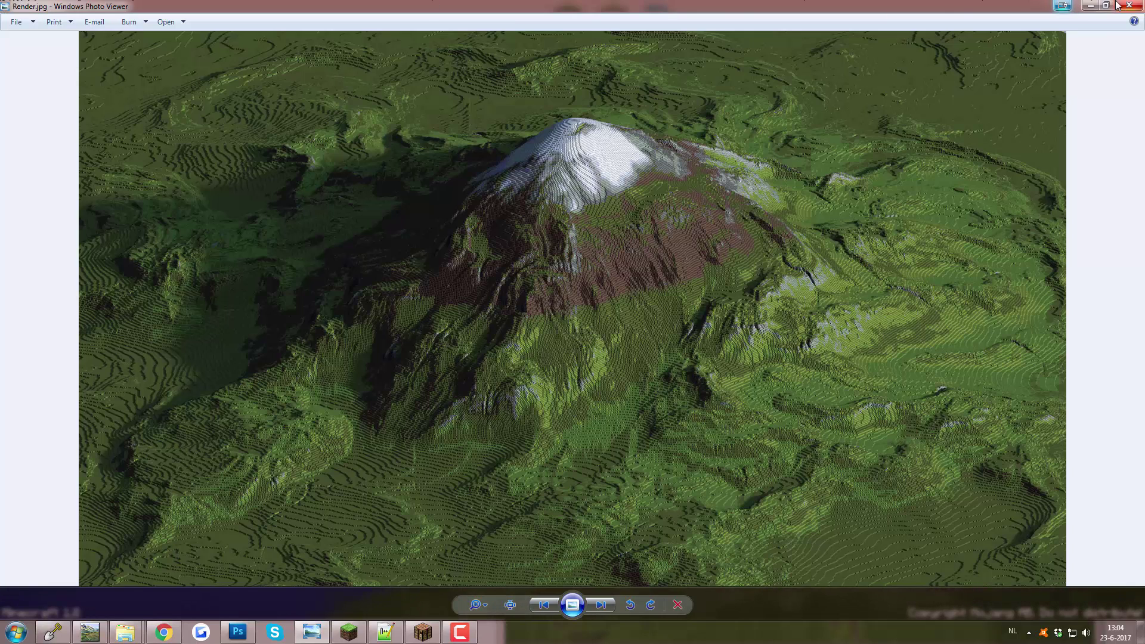
Restore the Render.jpg viewer from full screen, move it aside and shrink the window
double_click(927, 11)
drag(553, 14, 289, 25)
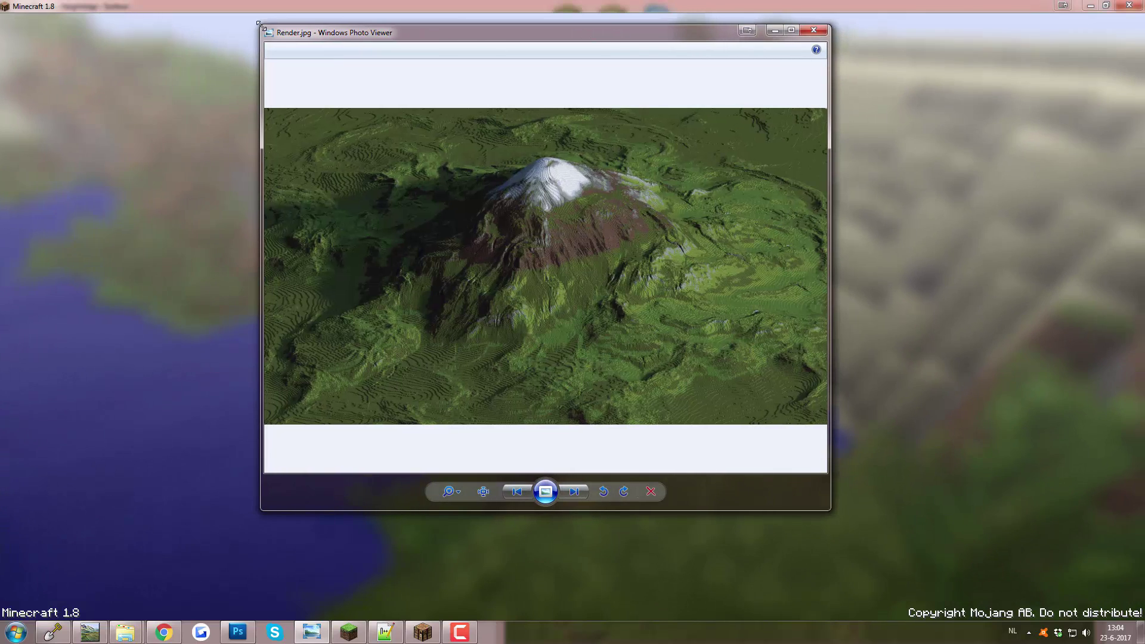
drag(259, 24, 696, 279)
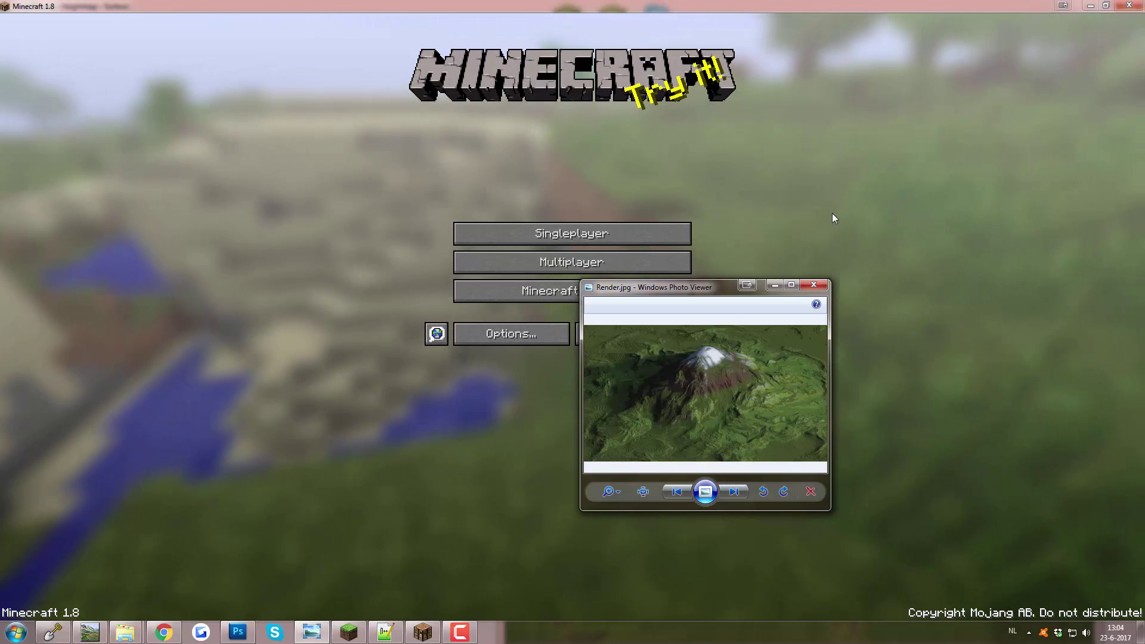
Bring the Render.jpg viewer back and maximize it to full screen
click(778, 285)
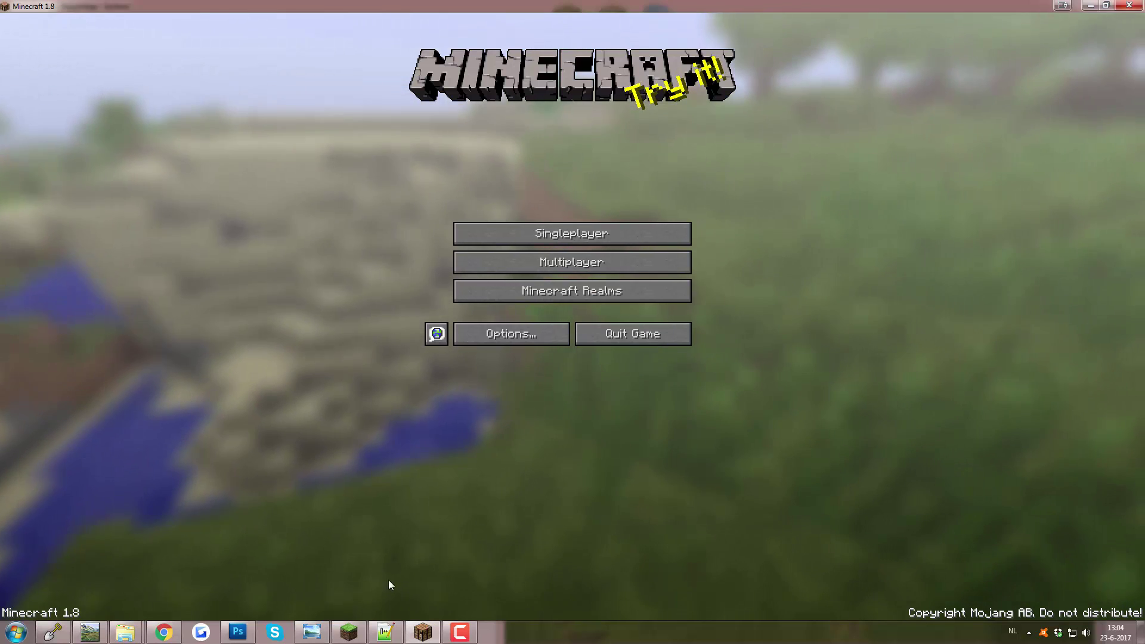
key(alt+Tab)
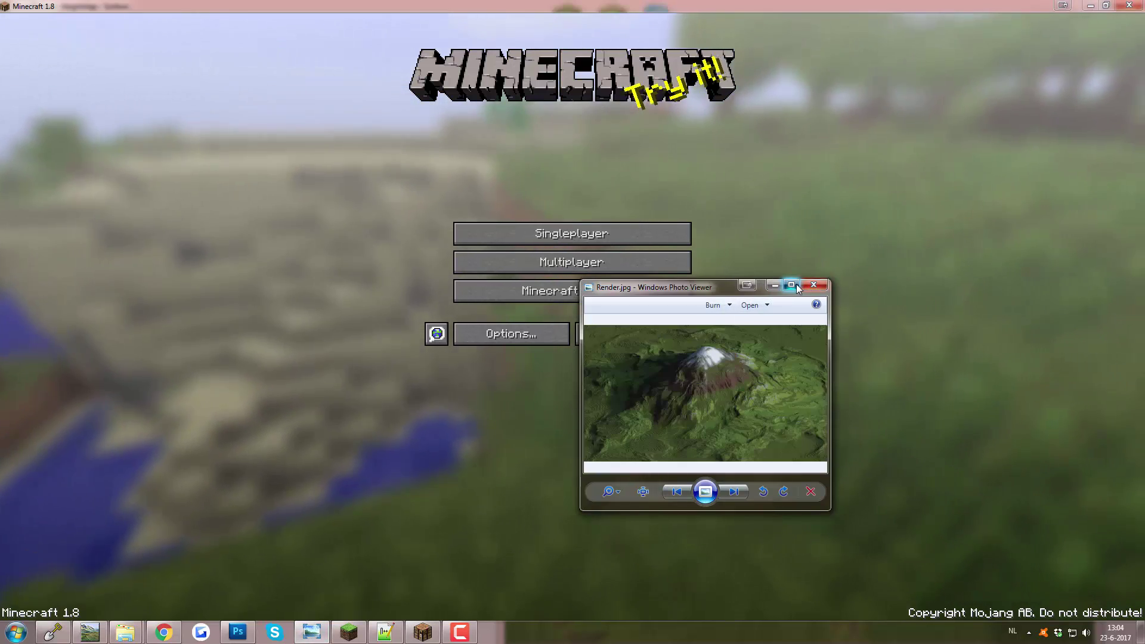
click(792, 284)
Zoom into the rendered mountain, pan across its block detail, then zoom back out to fit
scroll(730, 304, up, 6)
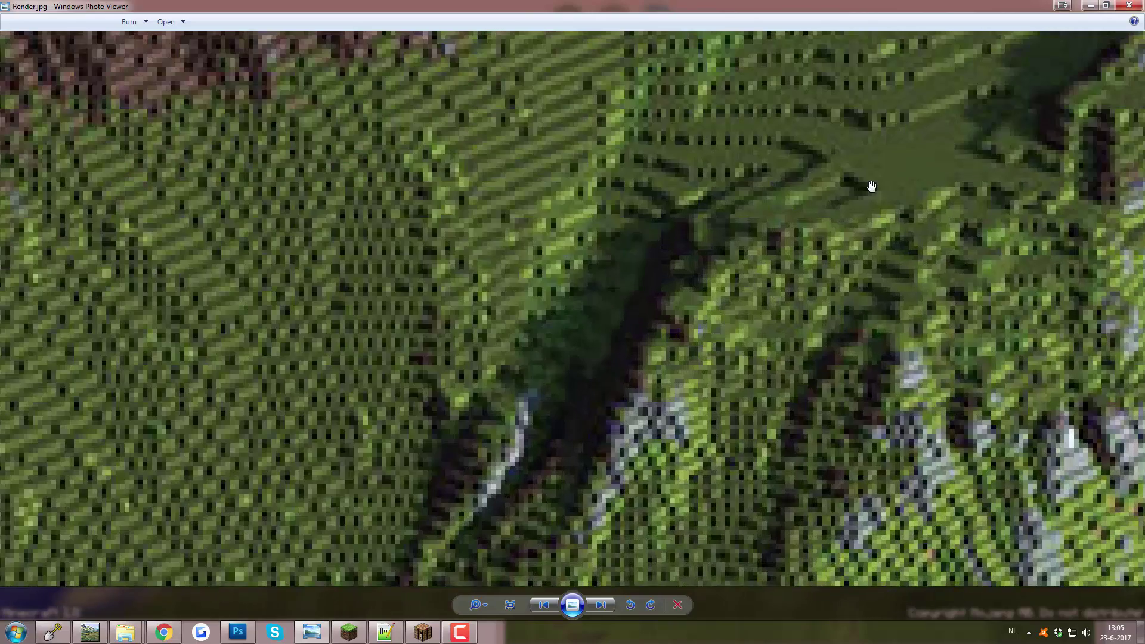
drag(871, 187, 736, 299)
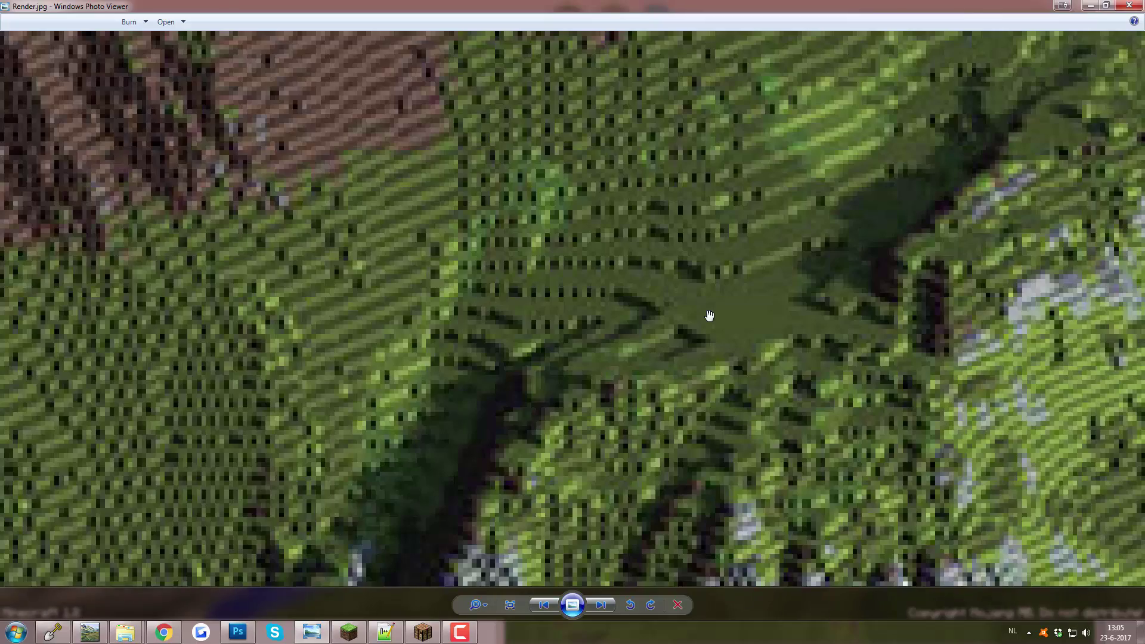
scroll(709, 316, down, 5)
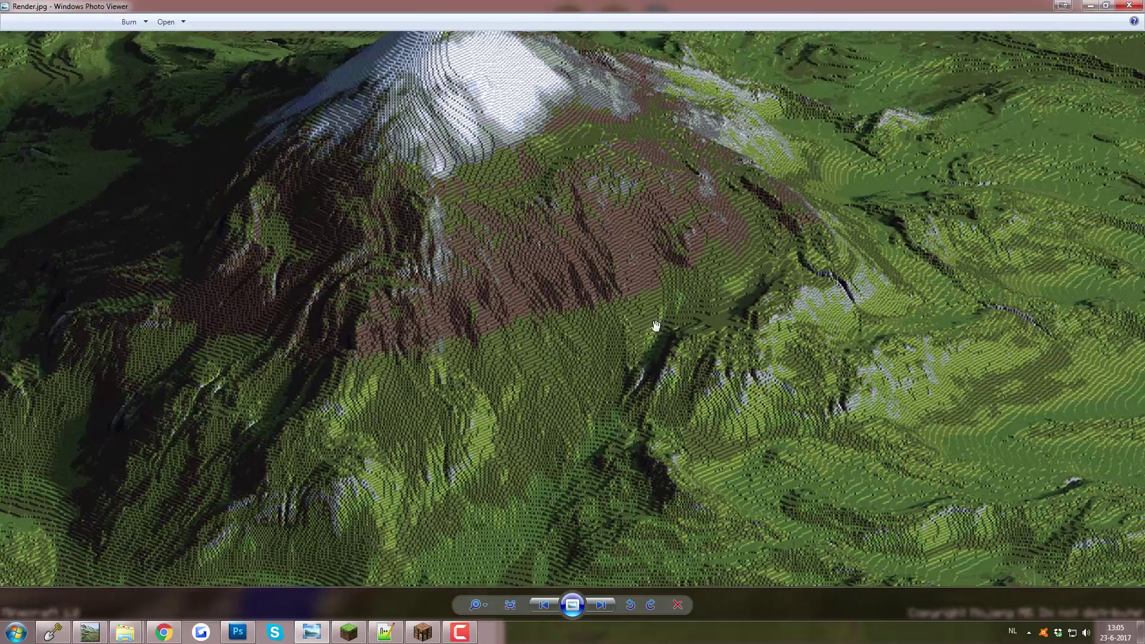
scroll(653, 325, down, 4)
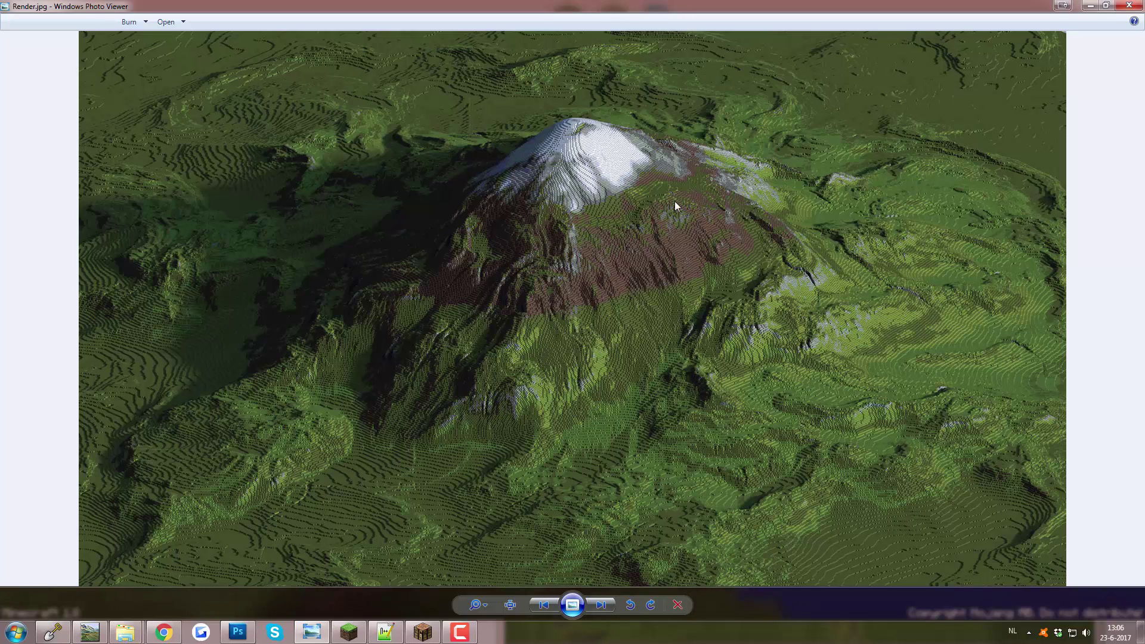
Orbit World Machine's 3D preview of Hero Mountain to two new angles, then close it
click(99, 641)
drag(770, 317, 717, 280)
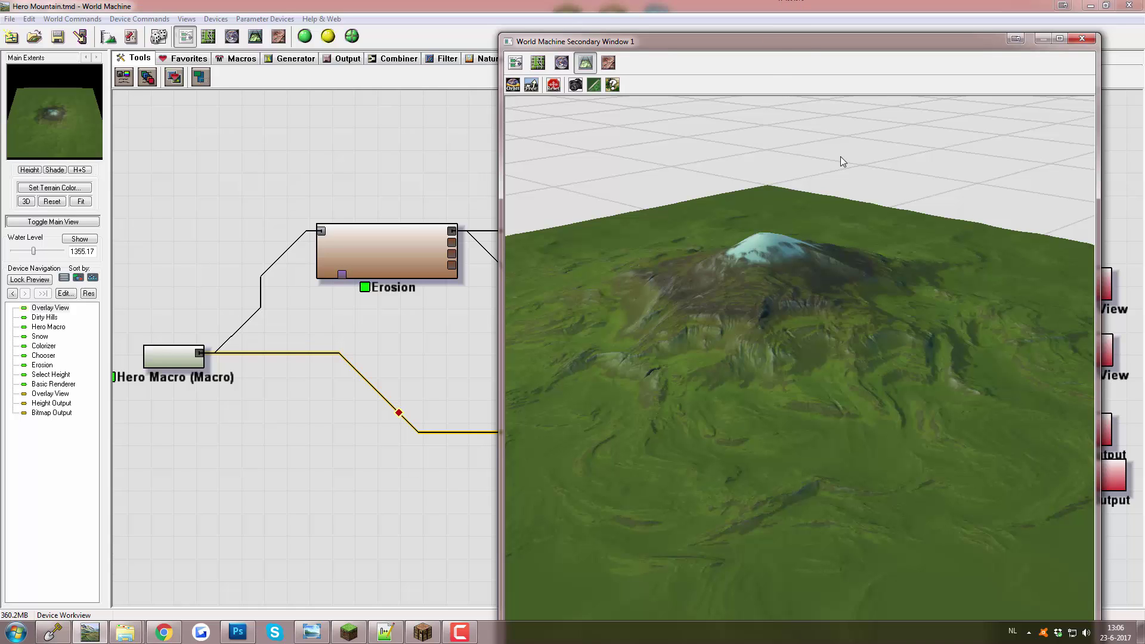
drag(840, 156, 666, 167)
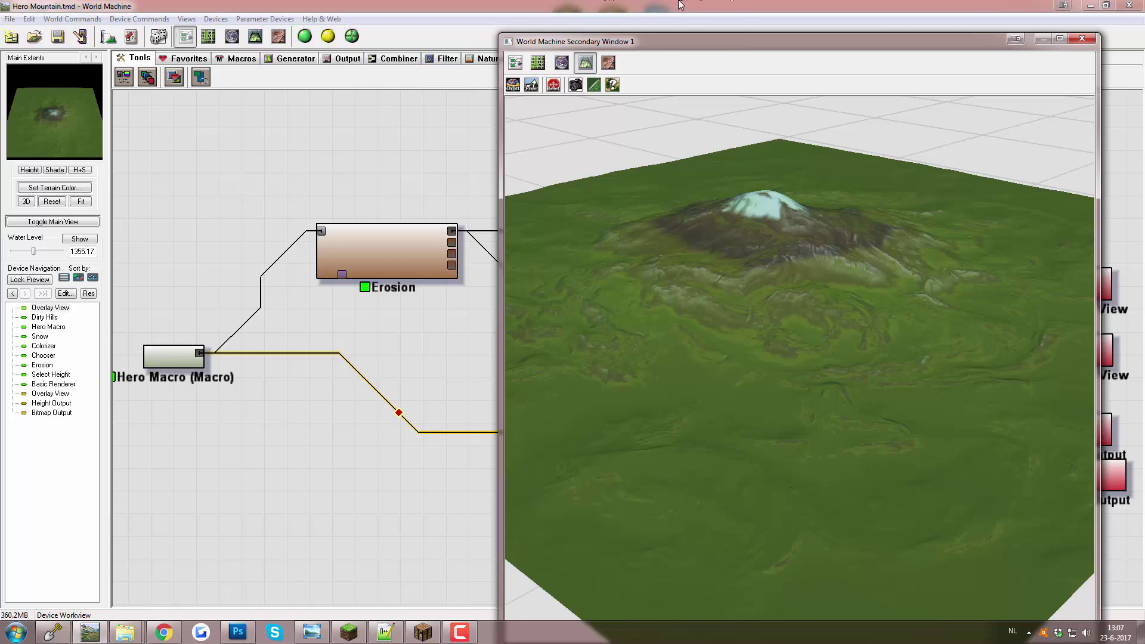
click(1081, 39)
Bring WorldPainter to the front and cancel Global Operations without applying anything
click(434, 631)
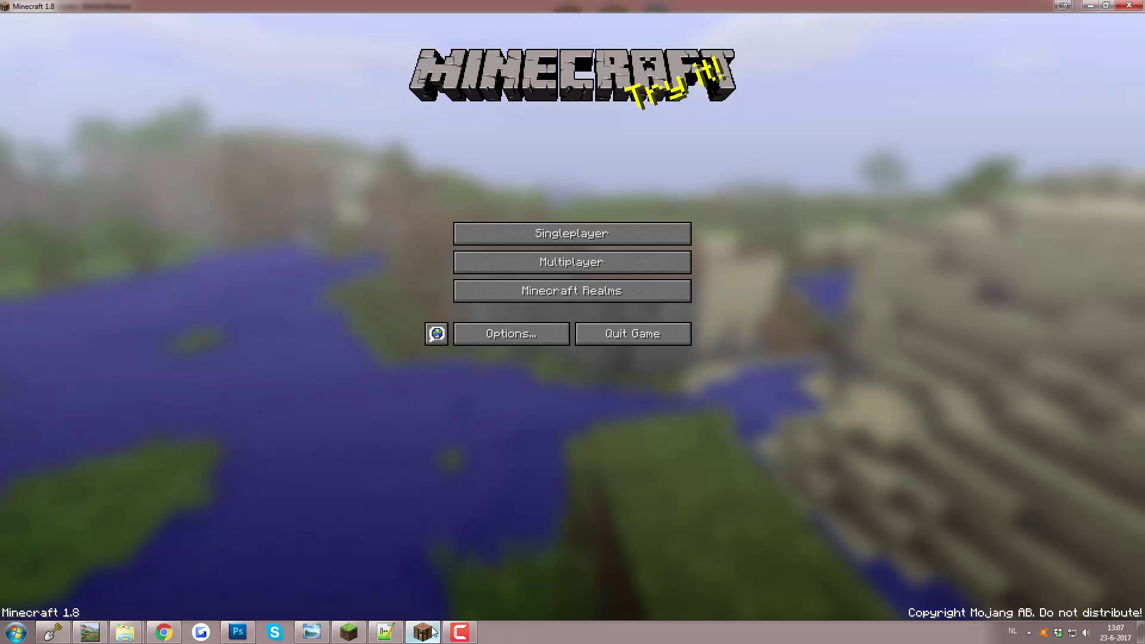
click(53, 631)
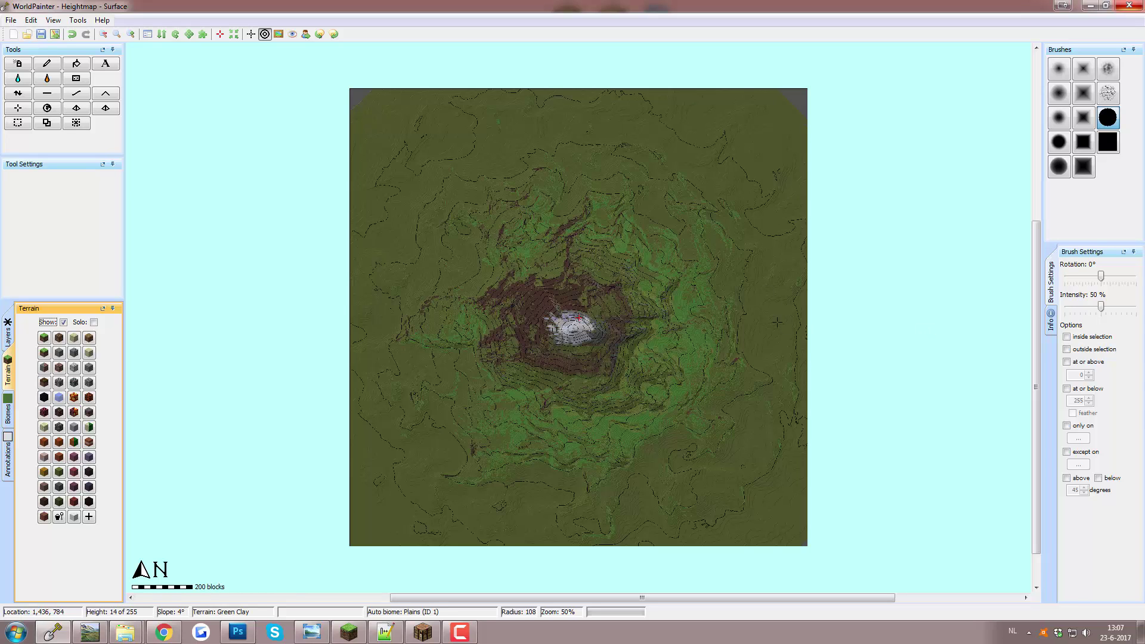
click(48, 108)
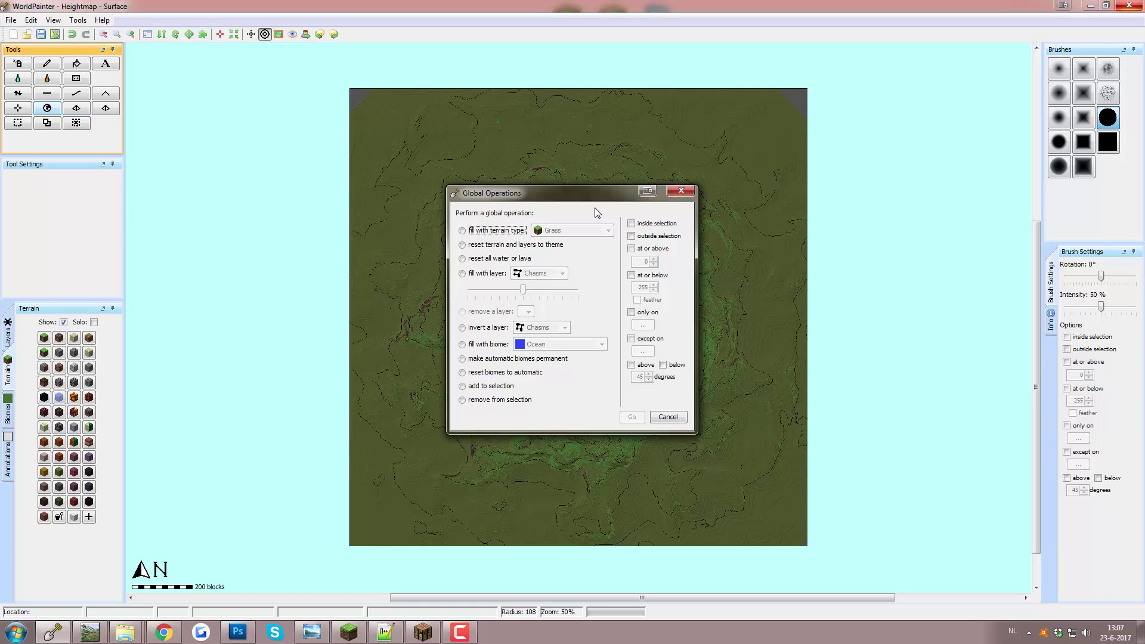
click(682, 191)
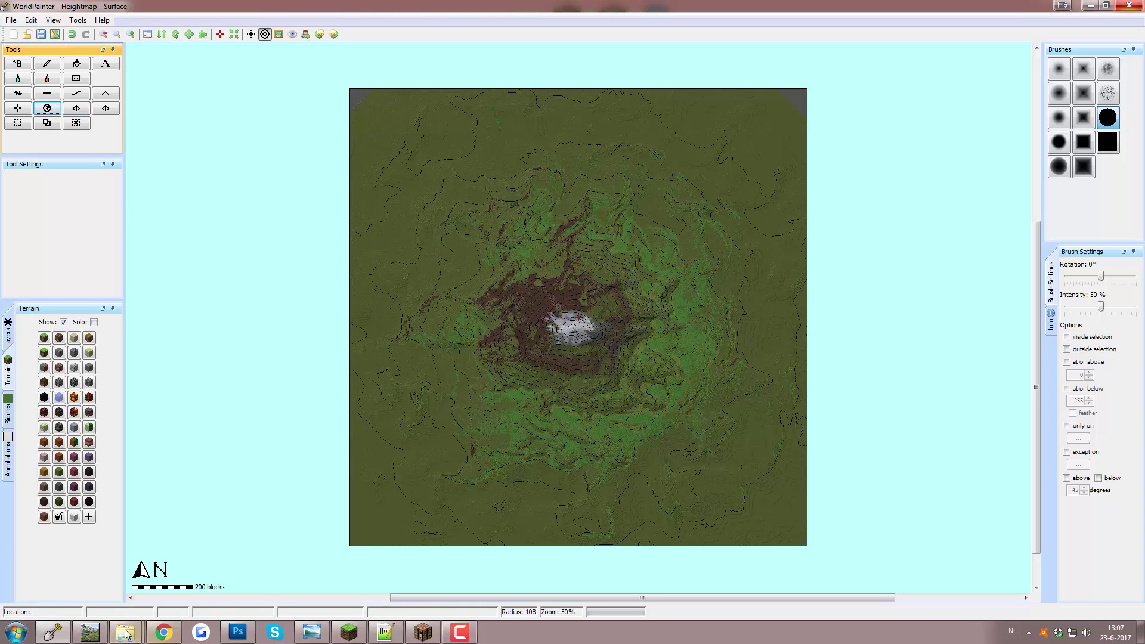
Open bullshit.png from the ColorToTerrain folder in Photoshop
mouse_move(125, 632)
click(231, 581)
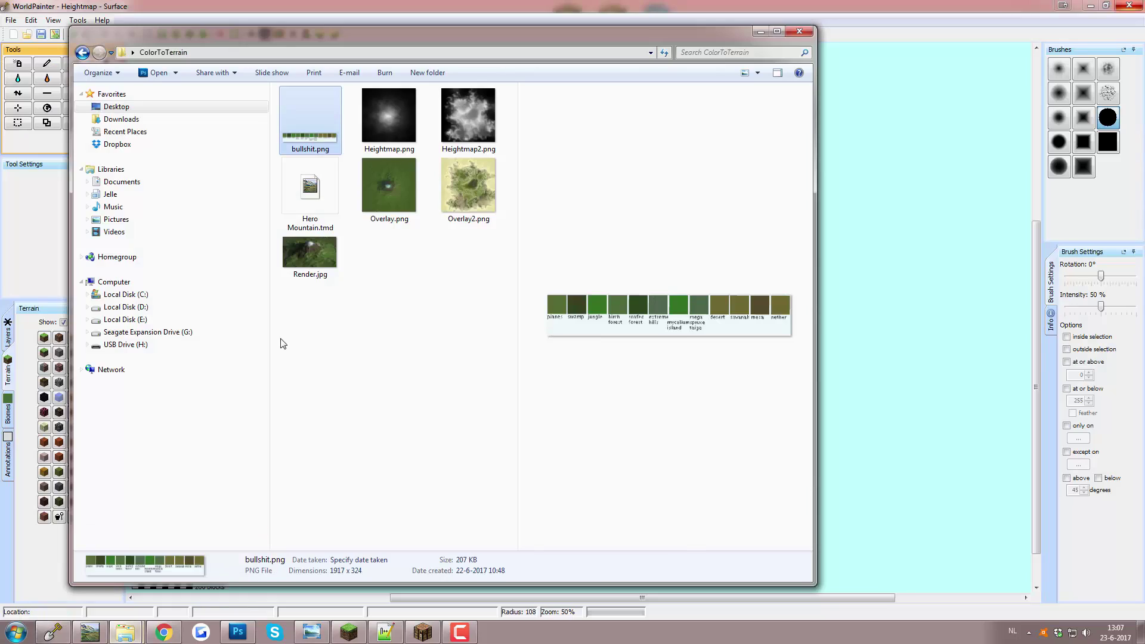
double_click(302, 123)
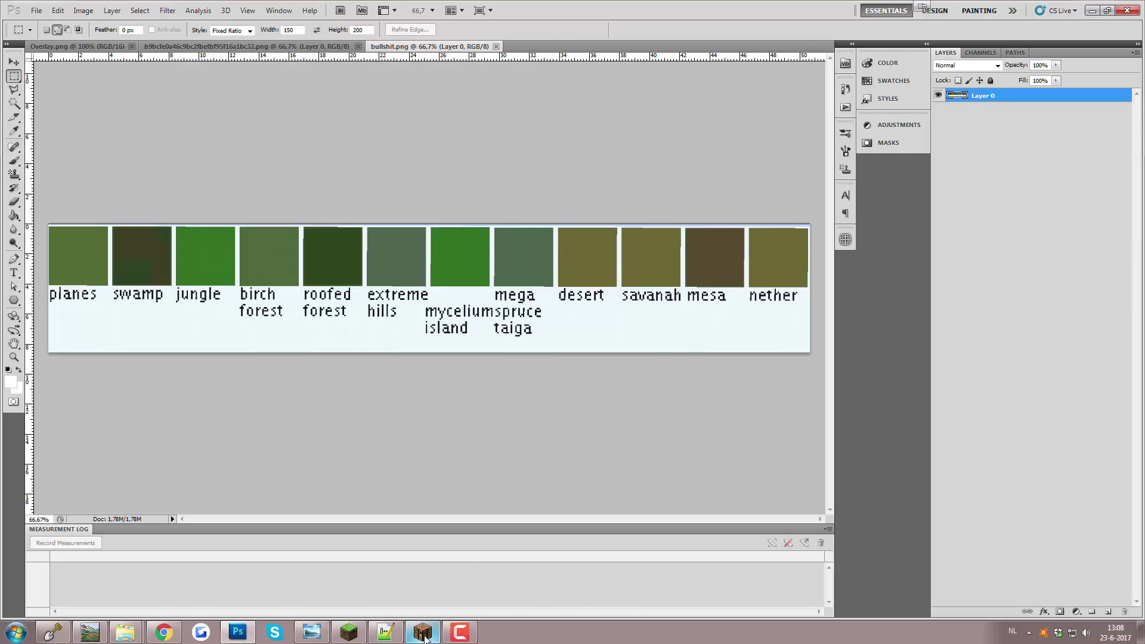
Switch back to WorldPainter showing the coloured Heightmap world with its snowy peak
click(52, 632)
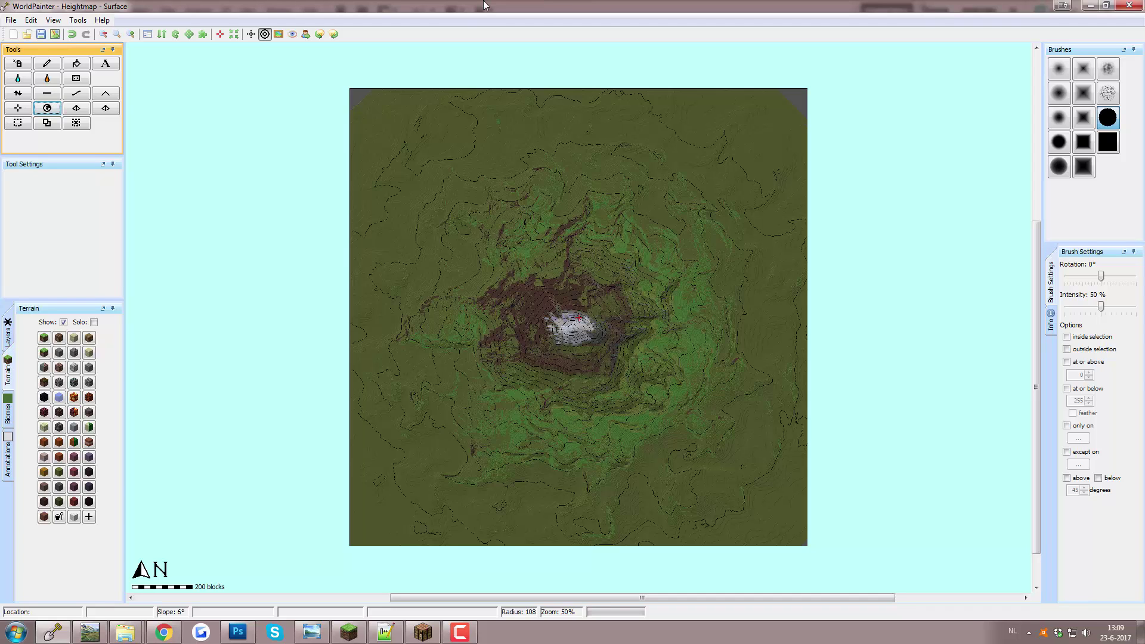
Open WorldPainter's Tools menu, which lists the script runner
click(78, 19)
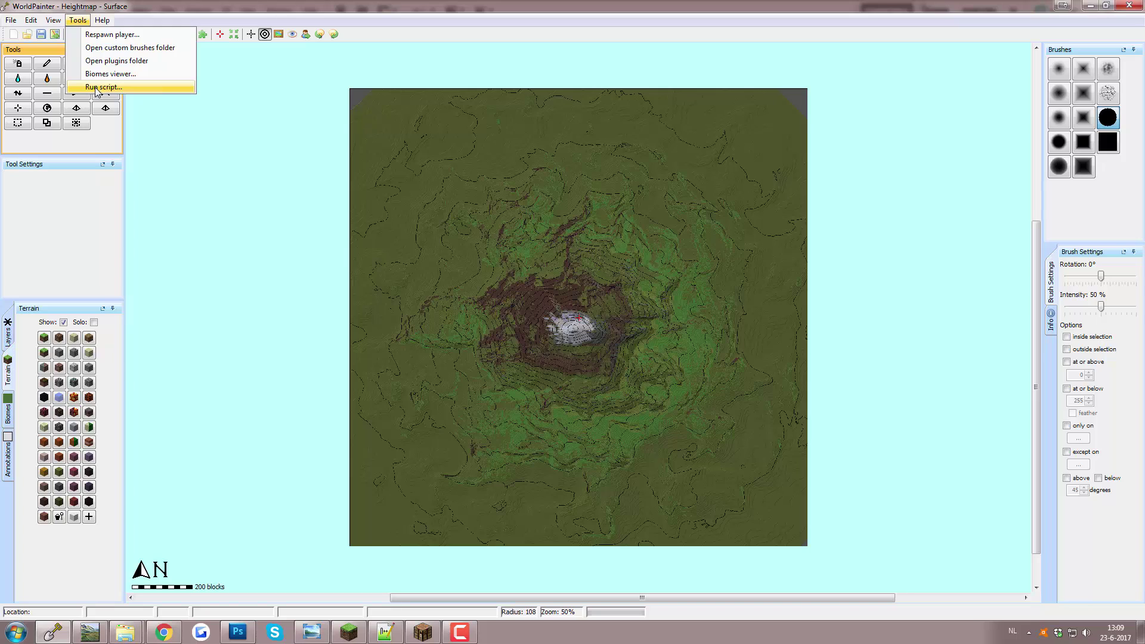